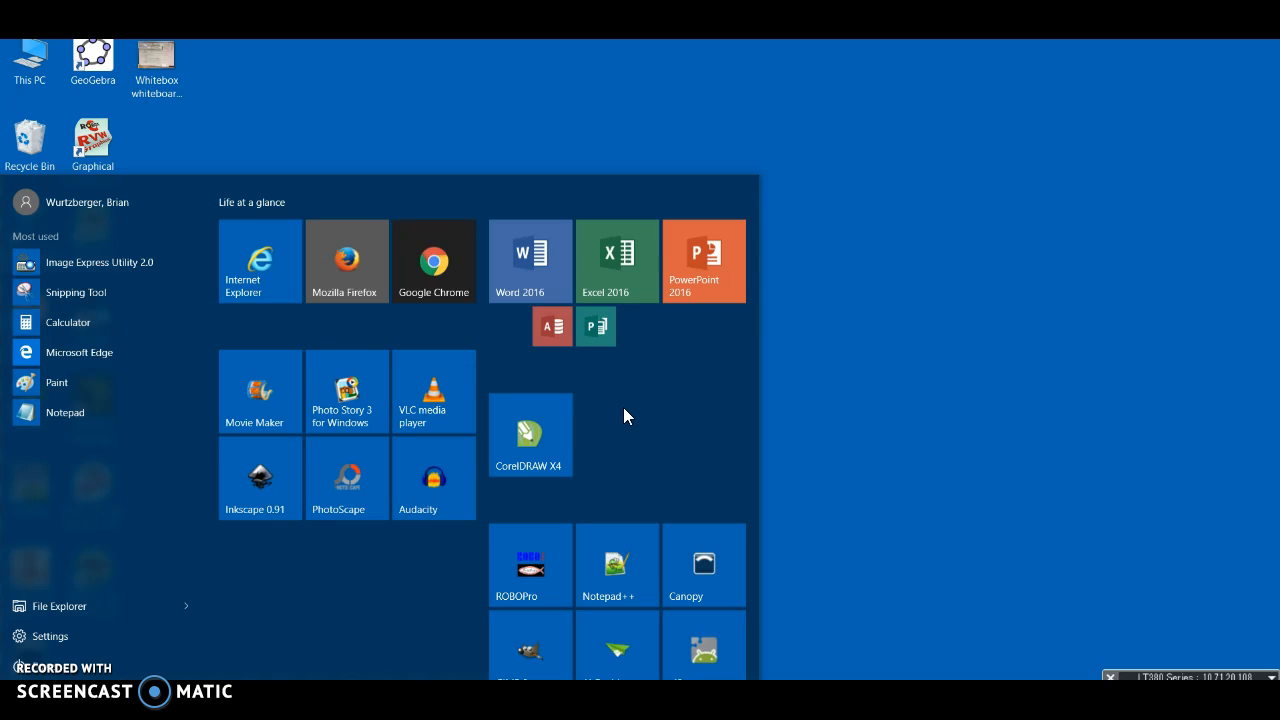
# Switch to Autodesk Inventor and create a new part from the My Home screen.
pyautogui.press('super')
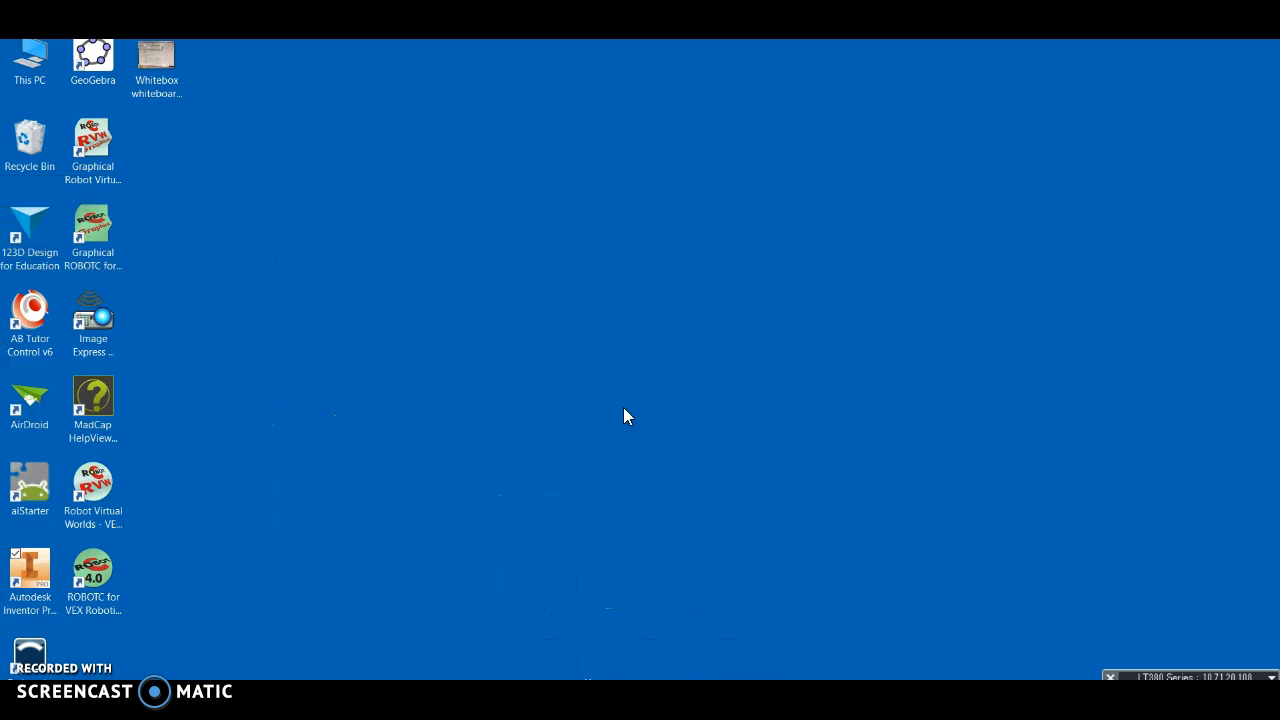
pyautogui.click(22, 593)
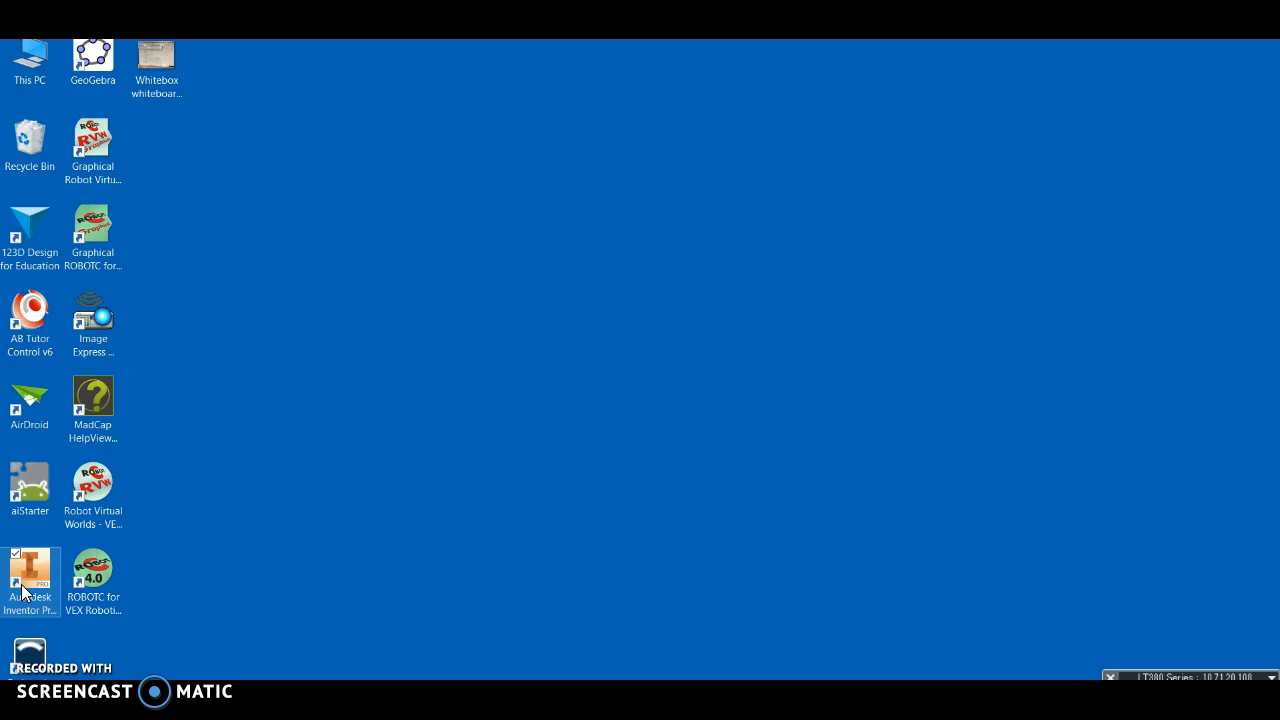
pyautogui.click(113, 665)
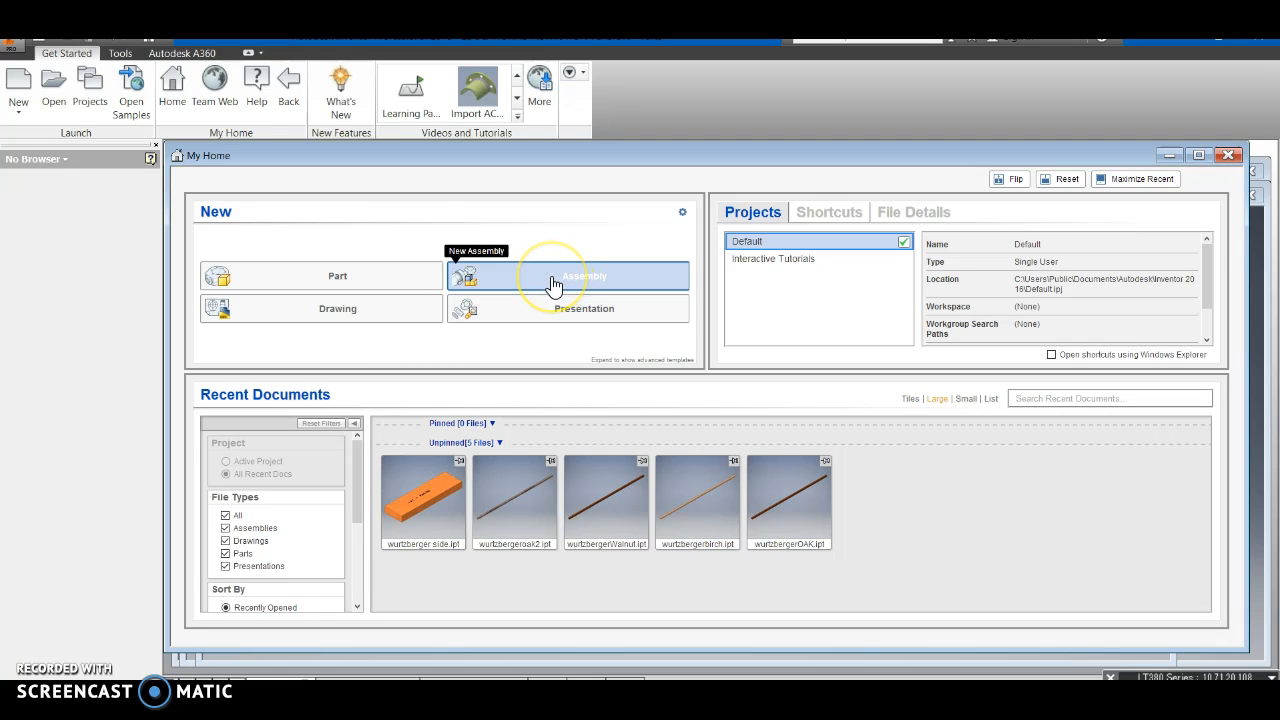
pyautogui.click(358, 286)
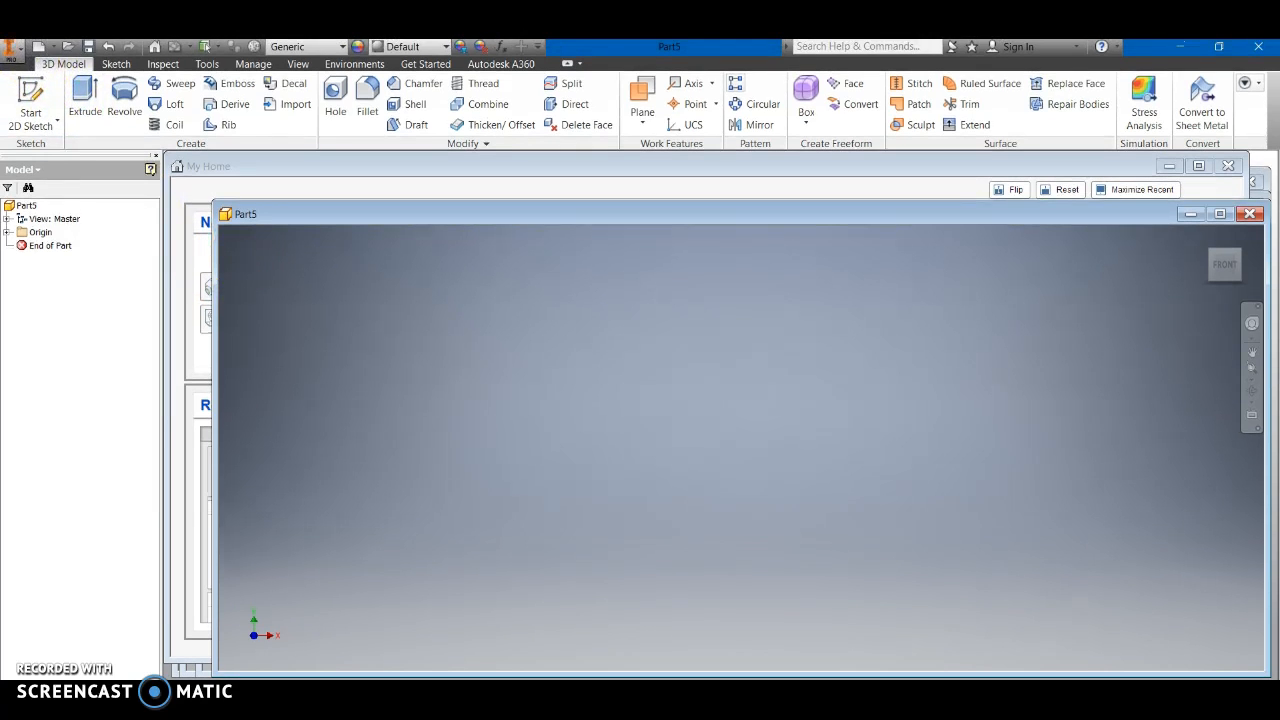
# Create another new part file through the application's file commands.
pyautogui.click(14, 50)
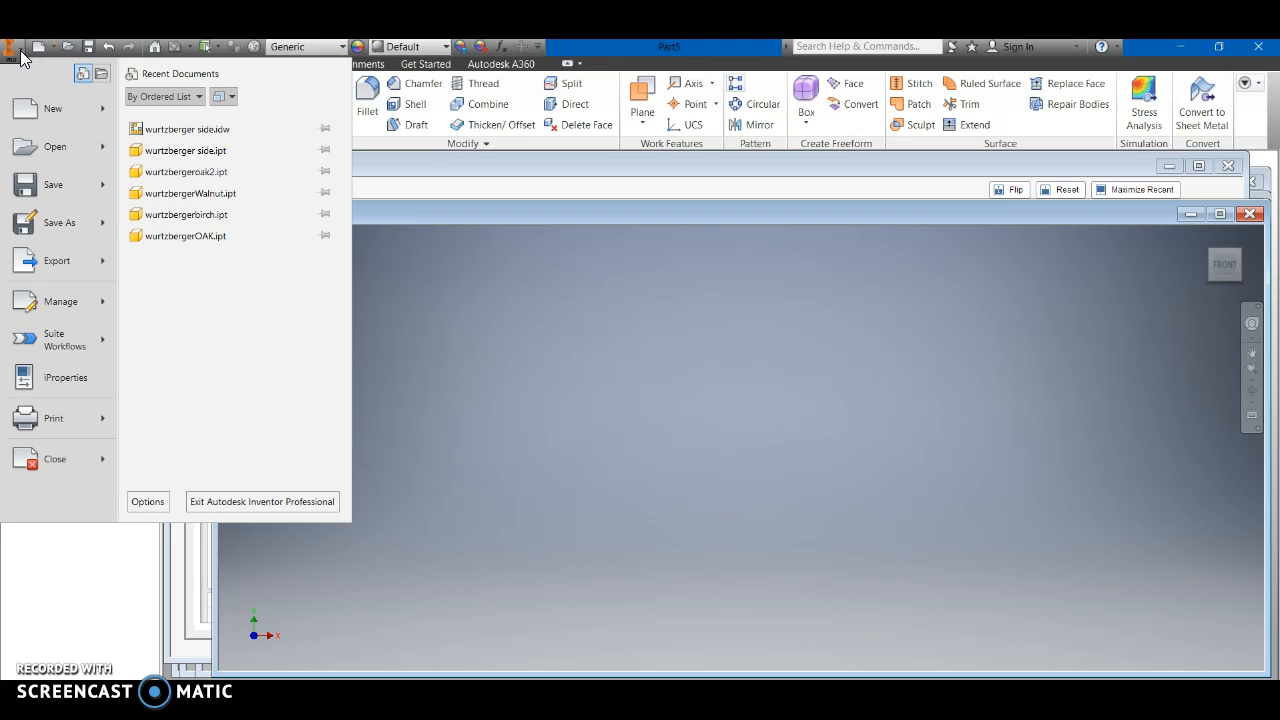
pyautogui.moveTo(20, 116)
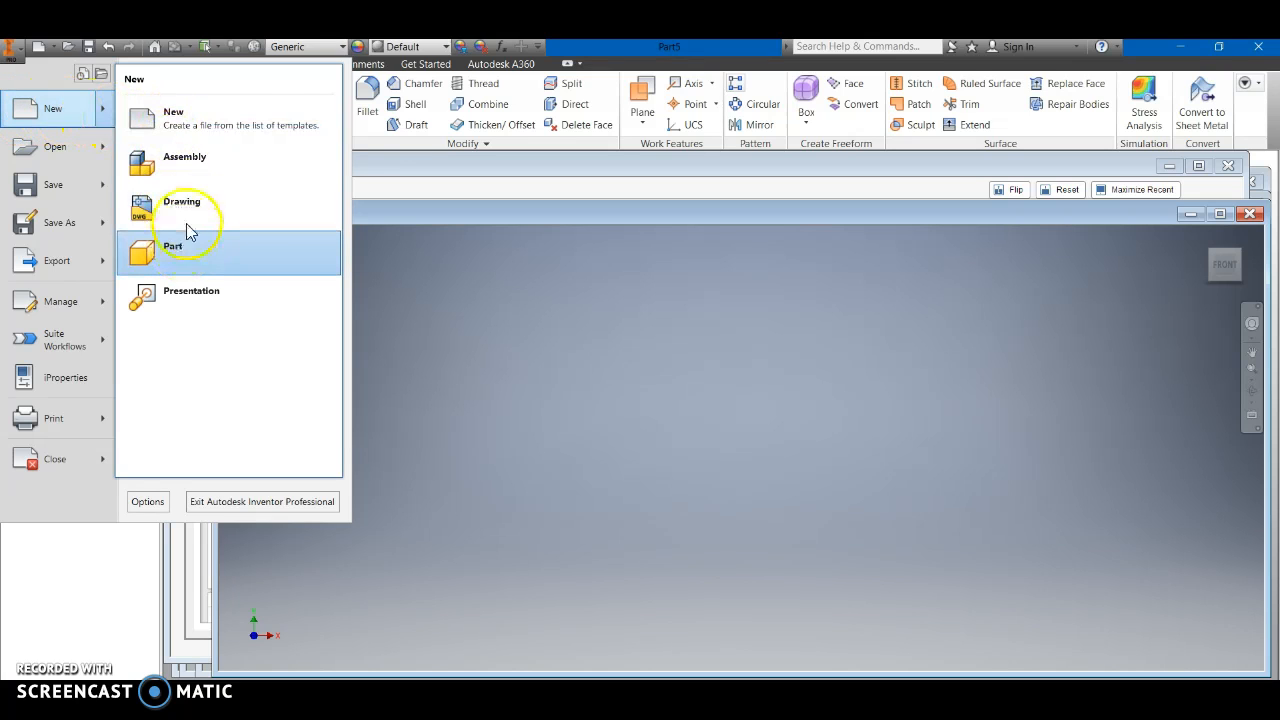
pyautogui.click(16, 66)
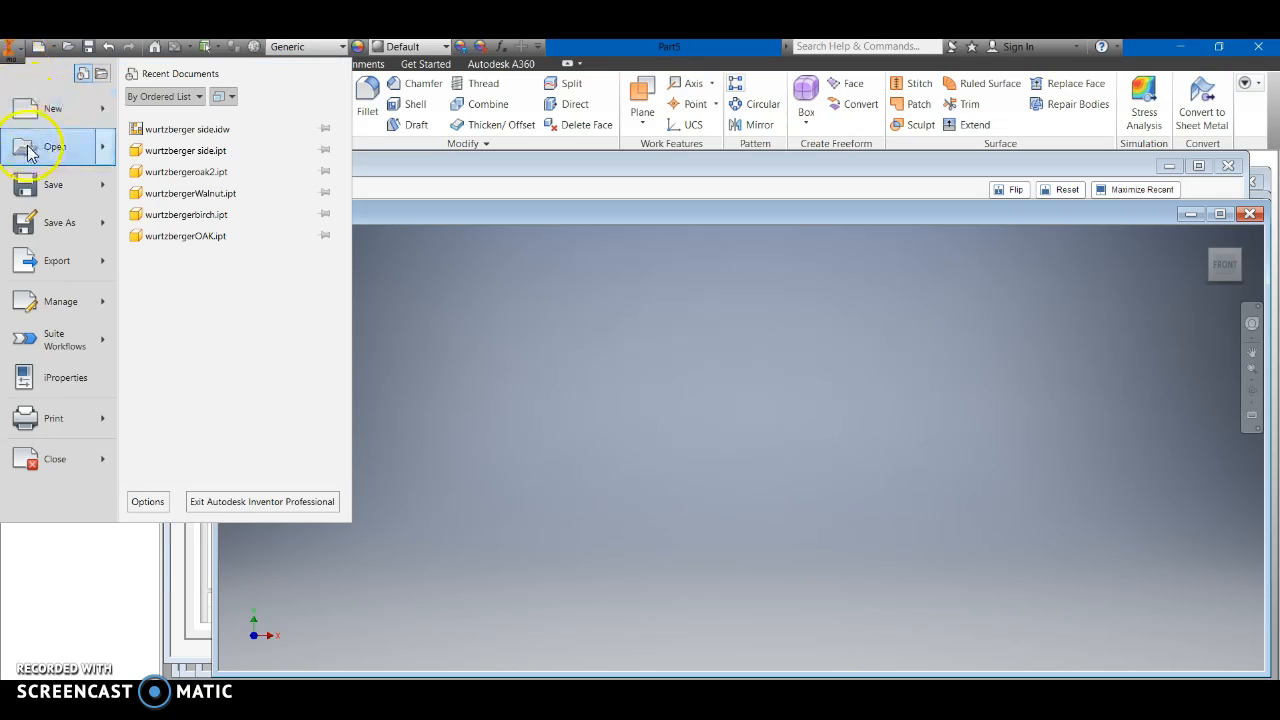
pyautogui.moveTo(36, 160)
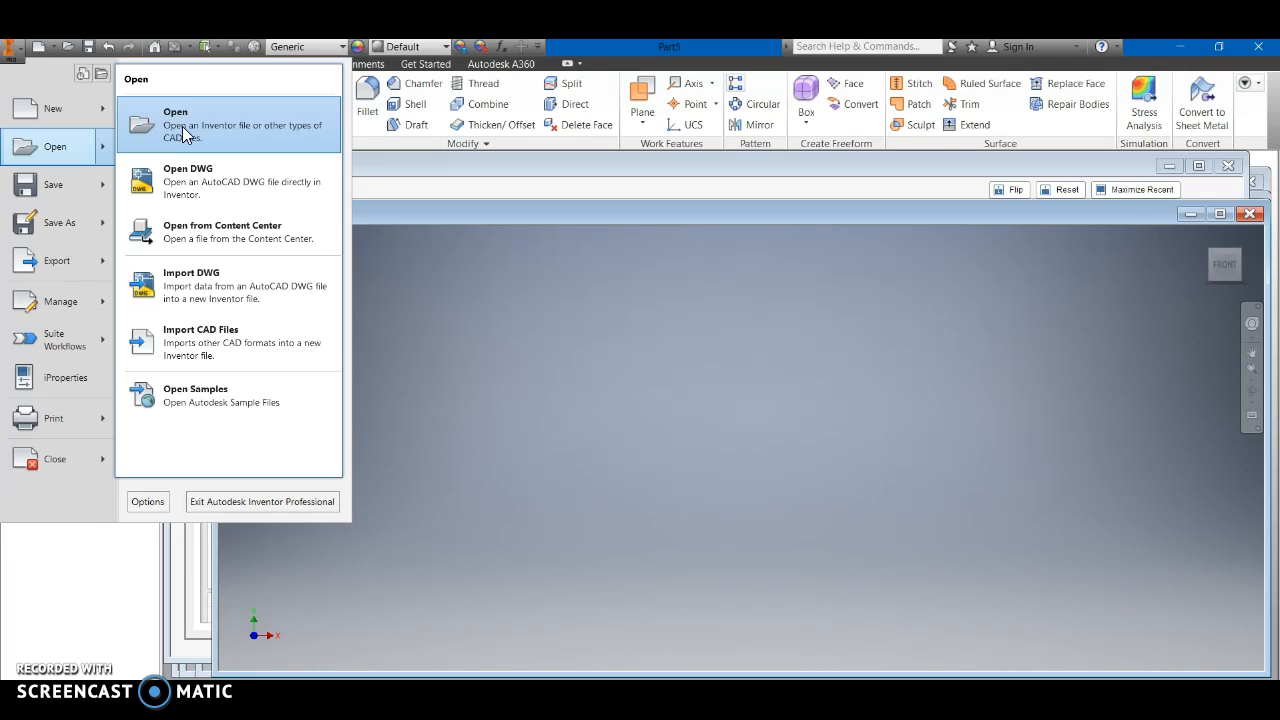
pyautogui.click(63, 111)
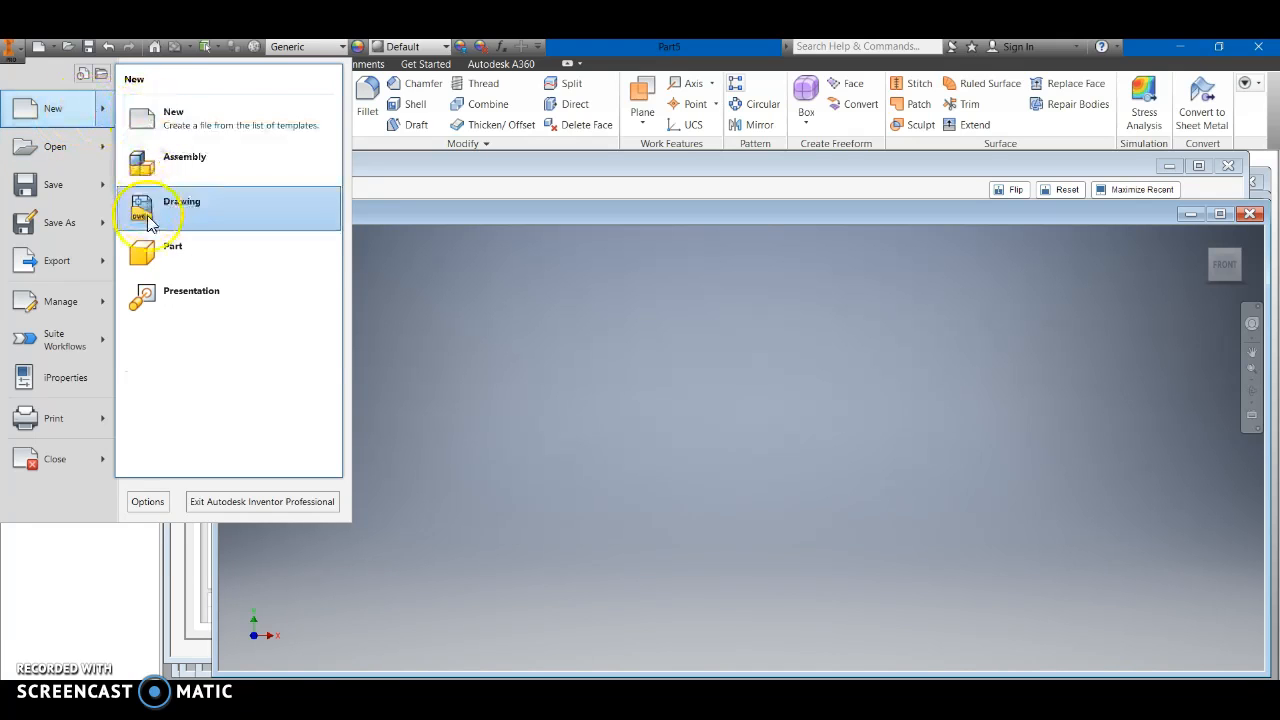
pyautogui.click(168, 257)
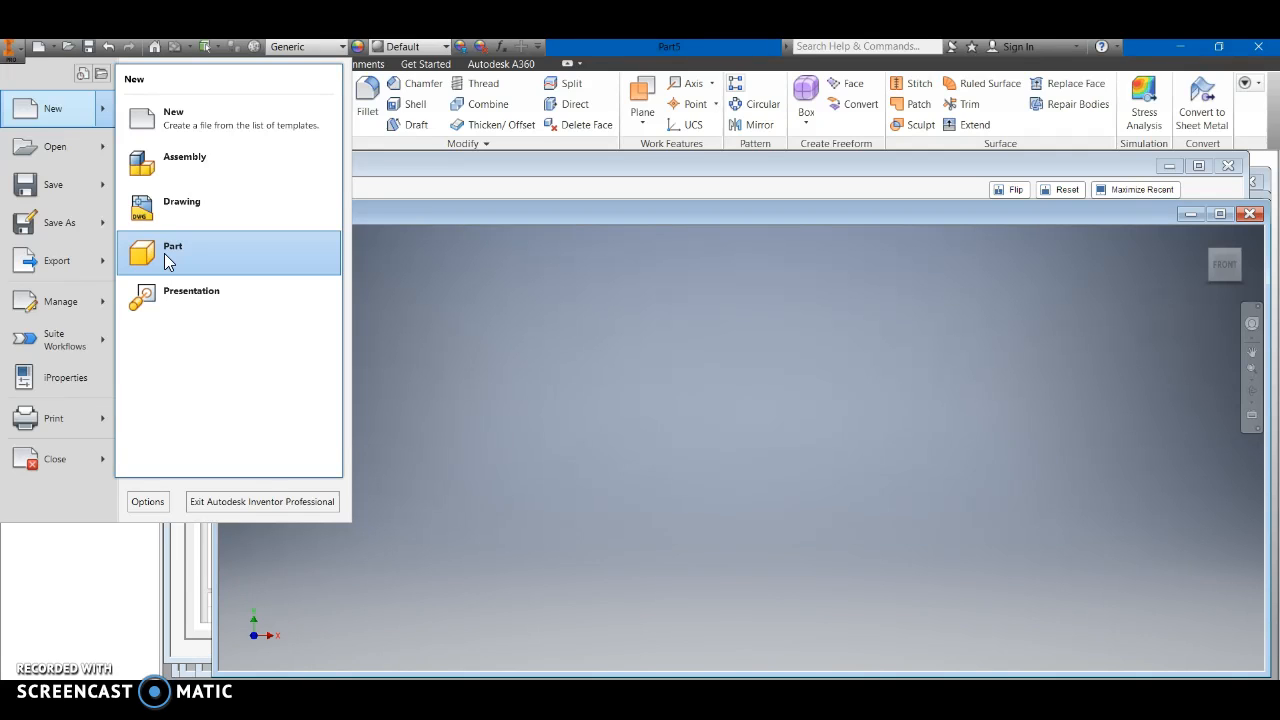
pyautogui.click(164, 253)
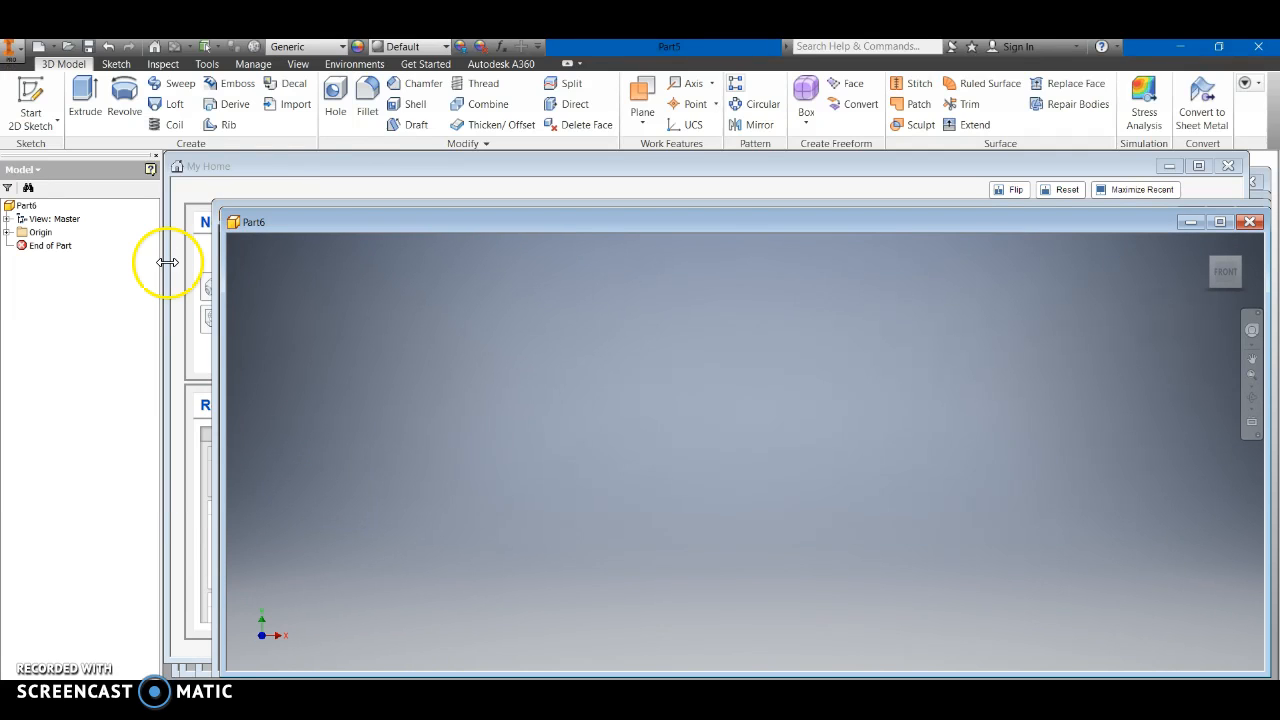
# Shift the new part's window aside and preview the other open documents, from My Home to Part5.
pyautogui.moveTo(330, 223); pyautogui.dragTo(346, 306)
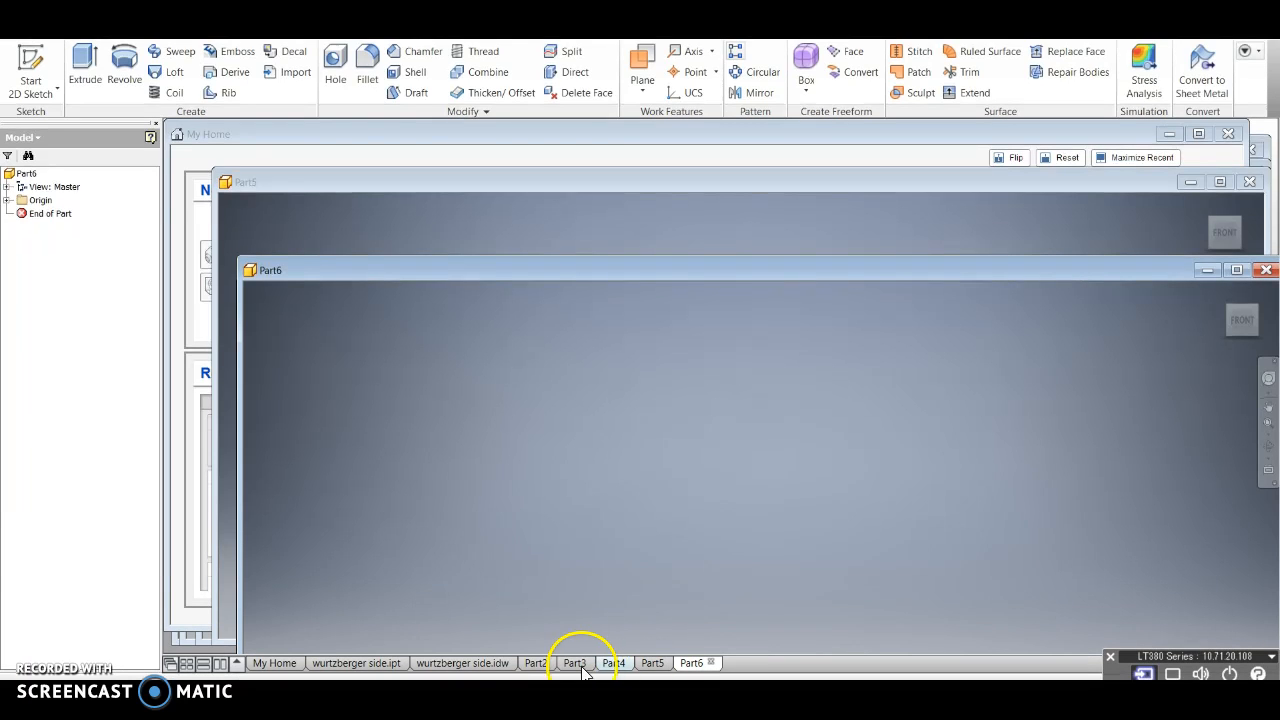
pyautogui.moveTo(336, 673)
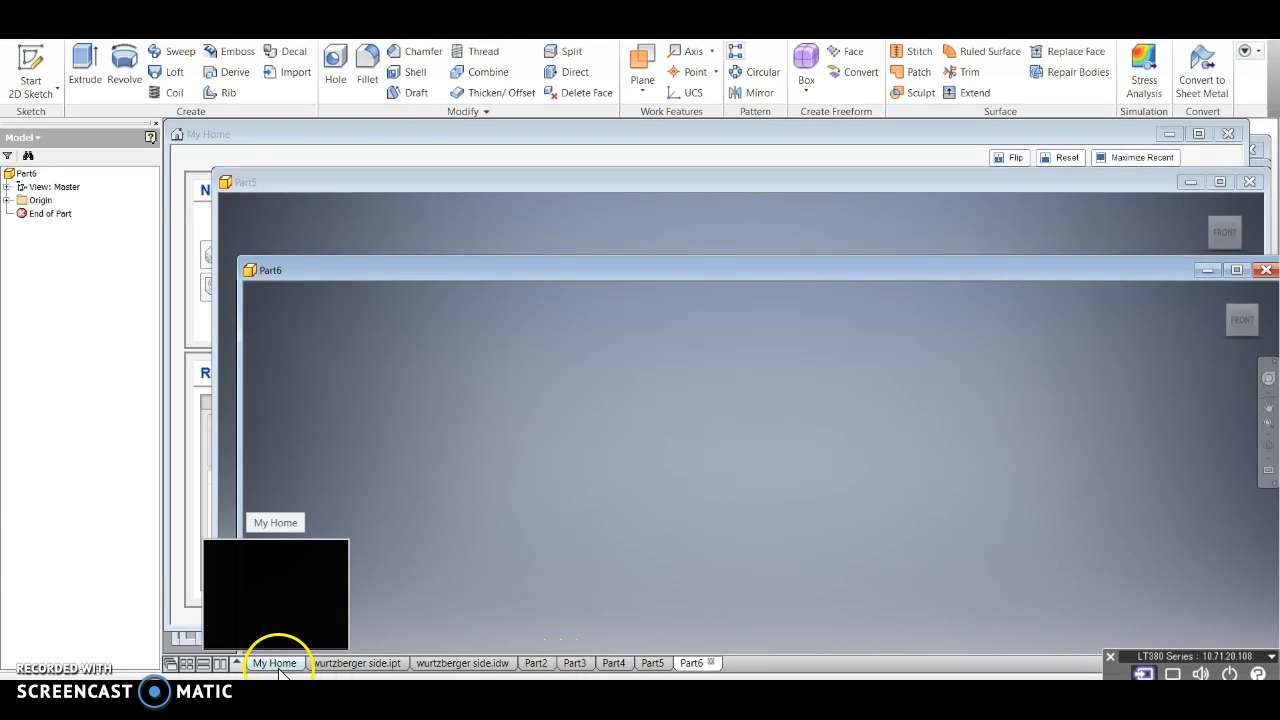
pyautogui.moveTo(483, 670)
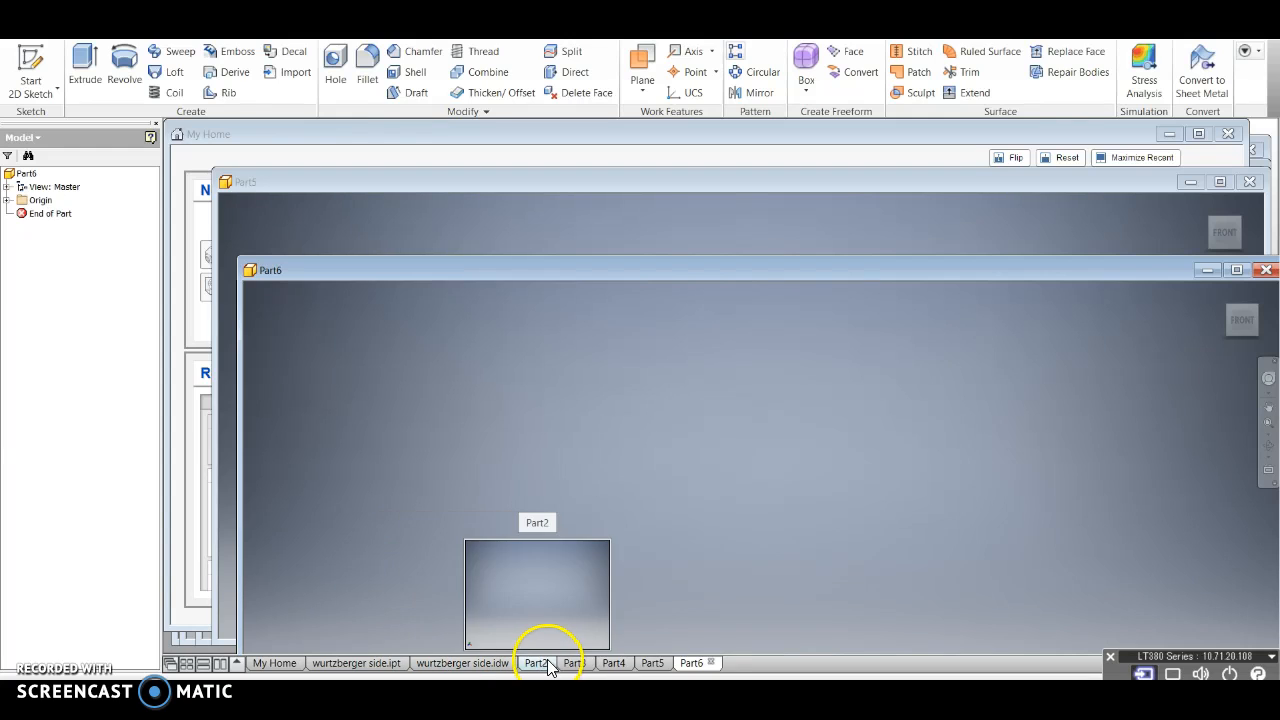
pyautogui.moveTo(630, 670)
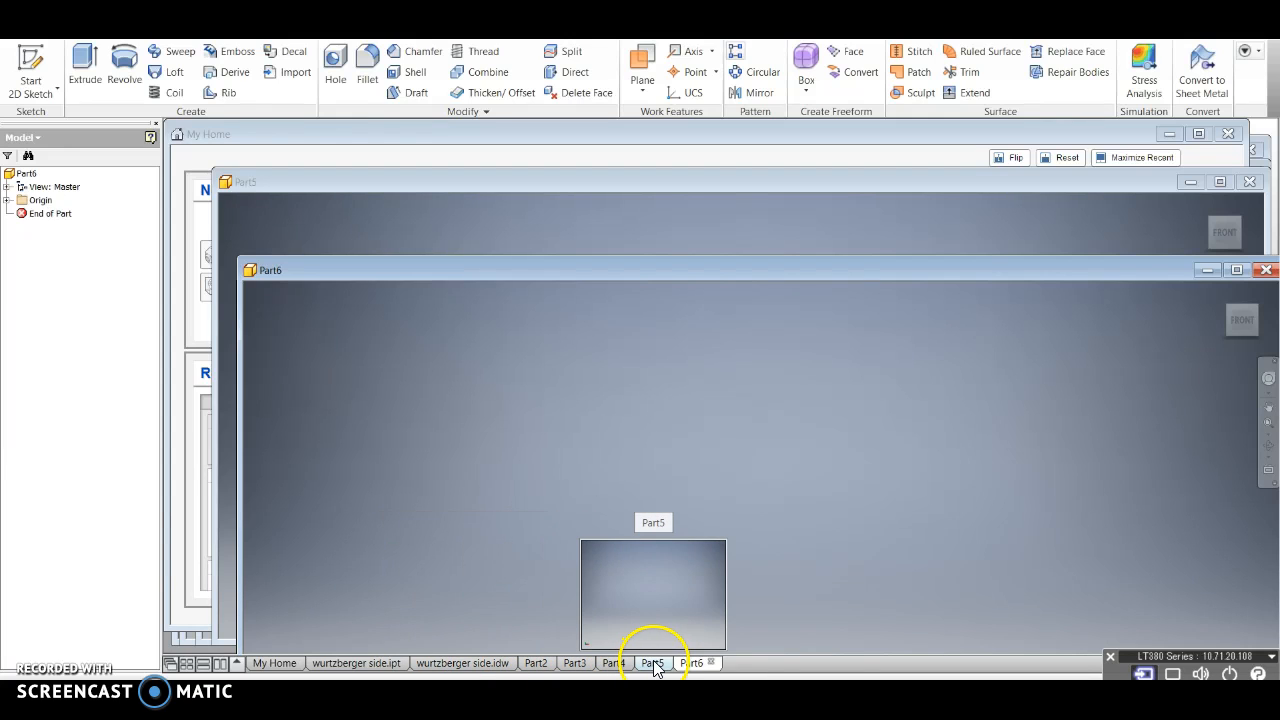
pyautogui.moveTo(530, 668)
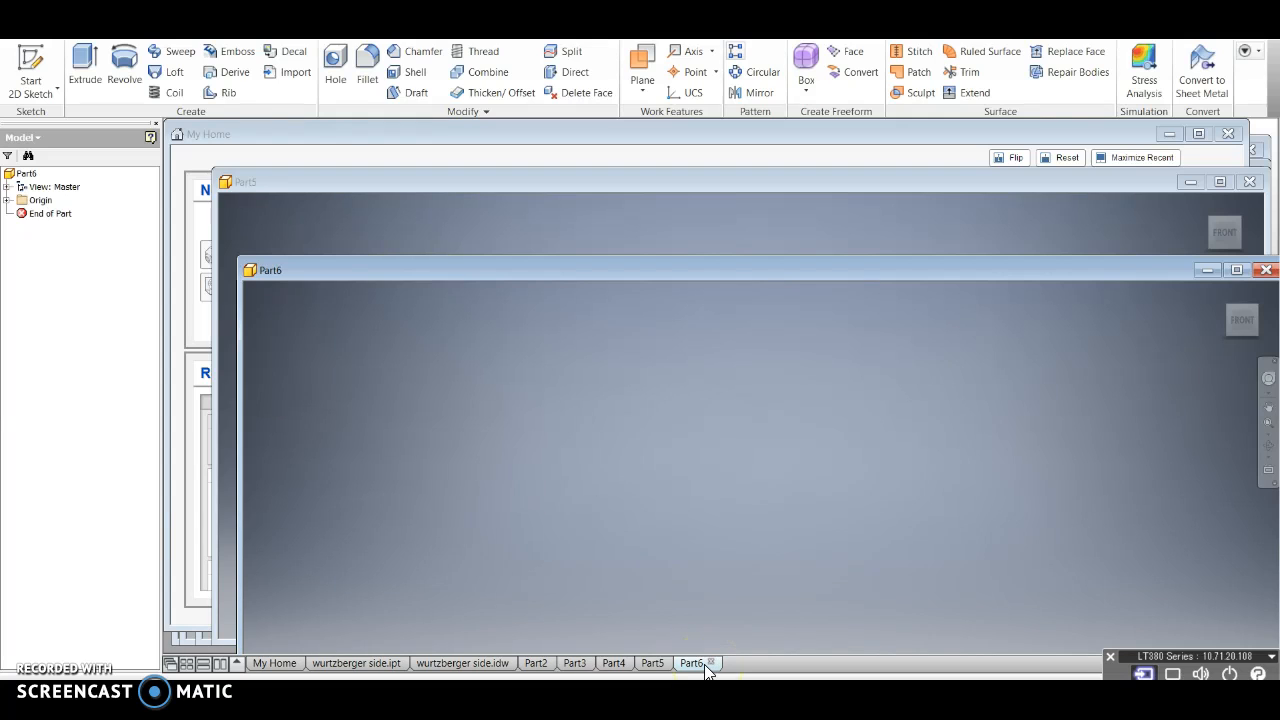
# Reposition the Part6 window so that its whole modeling area is in view.
pyautogui.moveTo(440, 273); pyautogui.dragTo(434, 200)
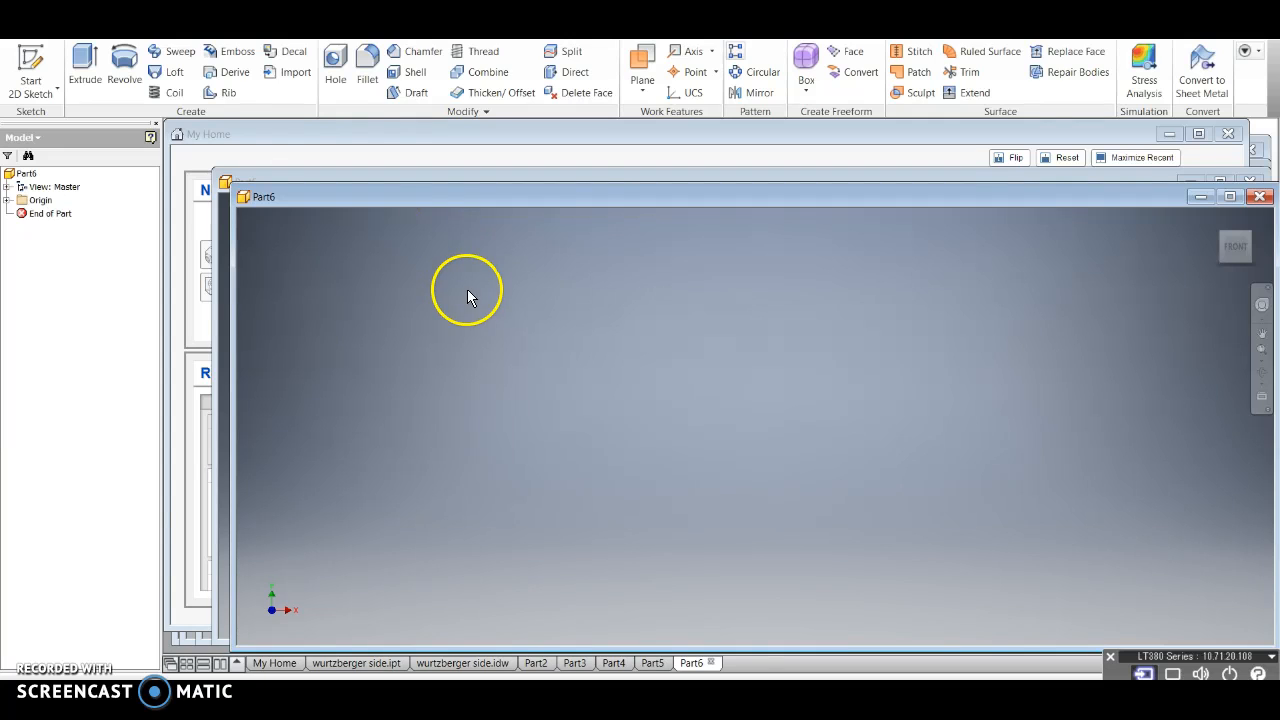
pyautogui.moveTo(589, 200); pyautogui.dragTo(406, 187)
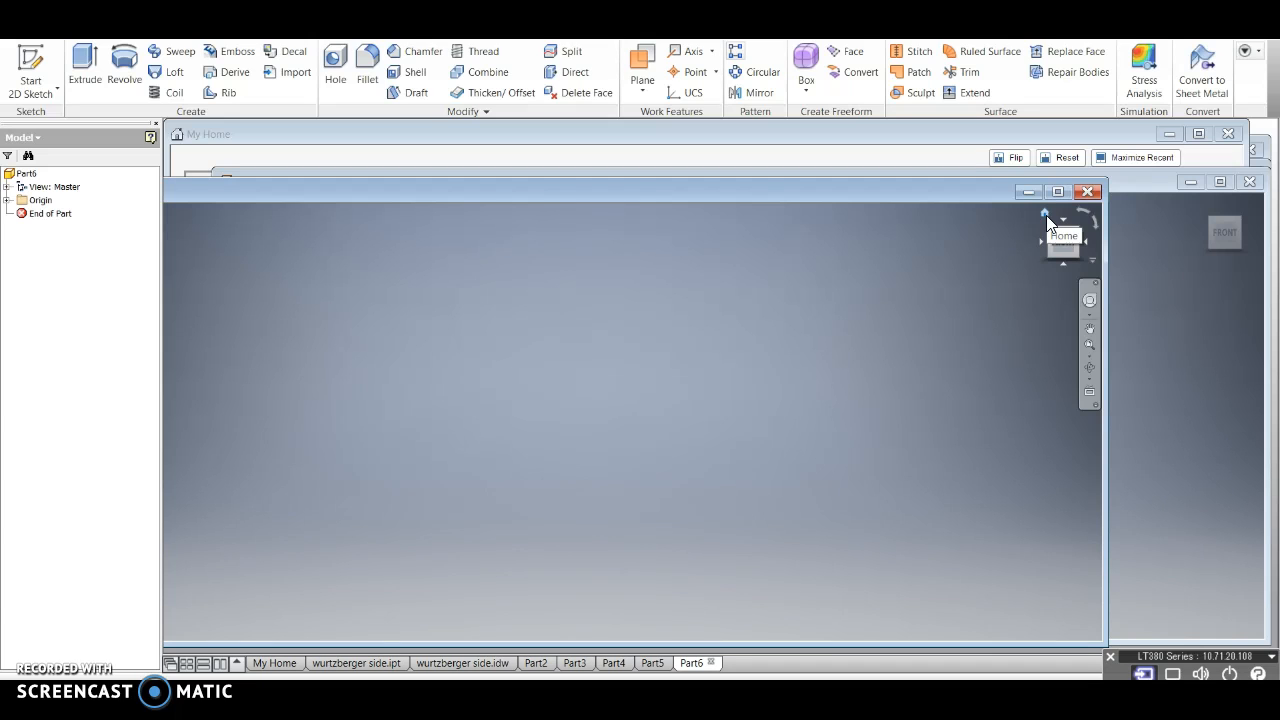
pyautogui.click(1046, 215)
pyautogui.moveTo(1004, 194); pyautogui.dragTo(1058, 194)
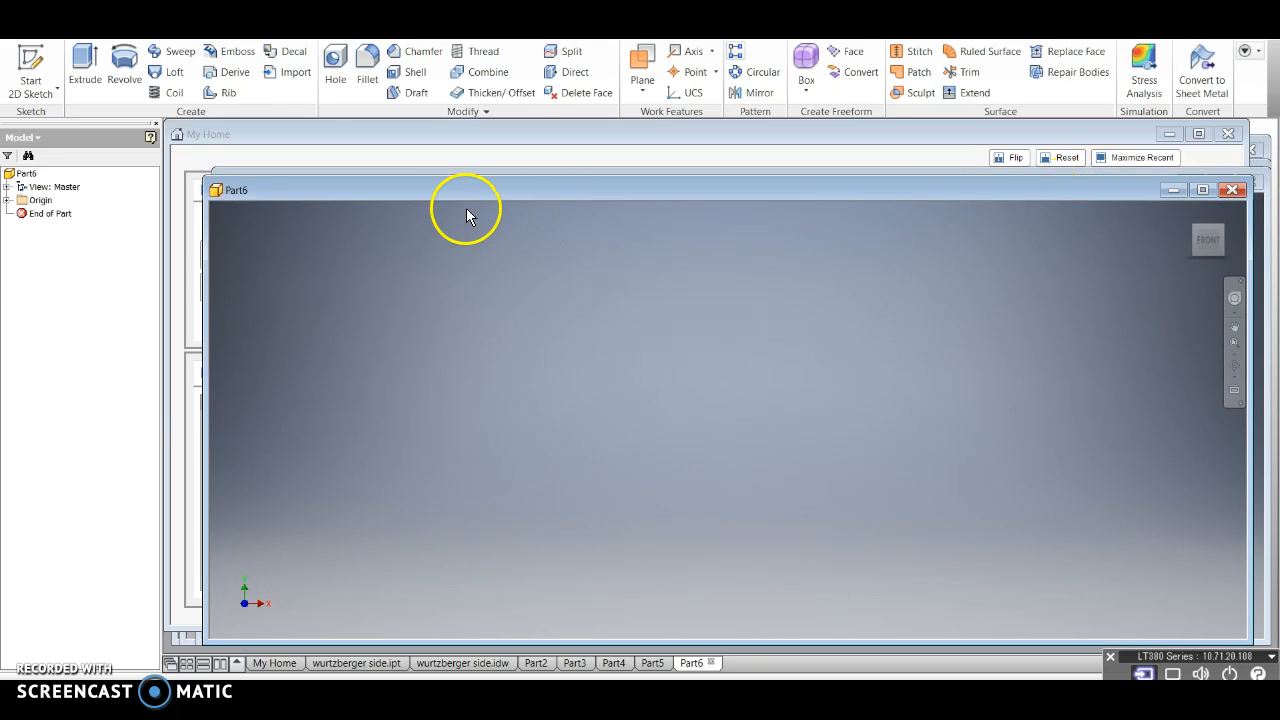
# Start a 2D sketch on the front (XY) origin plane of the new part.
pyautogui.click(57, 92)
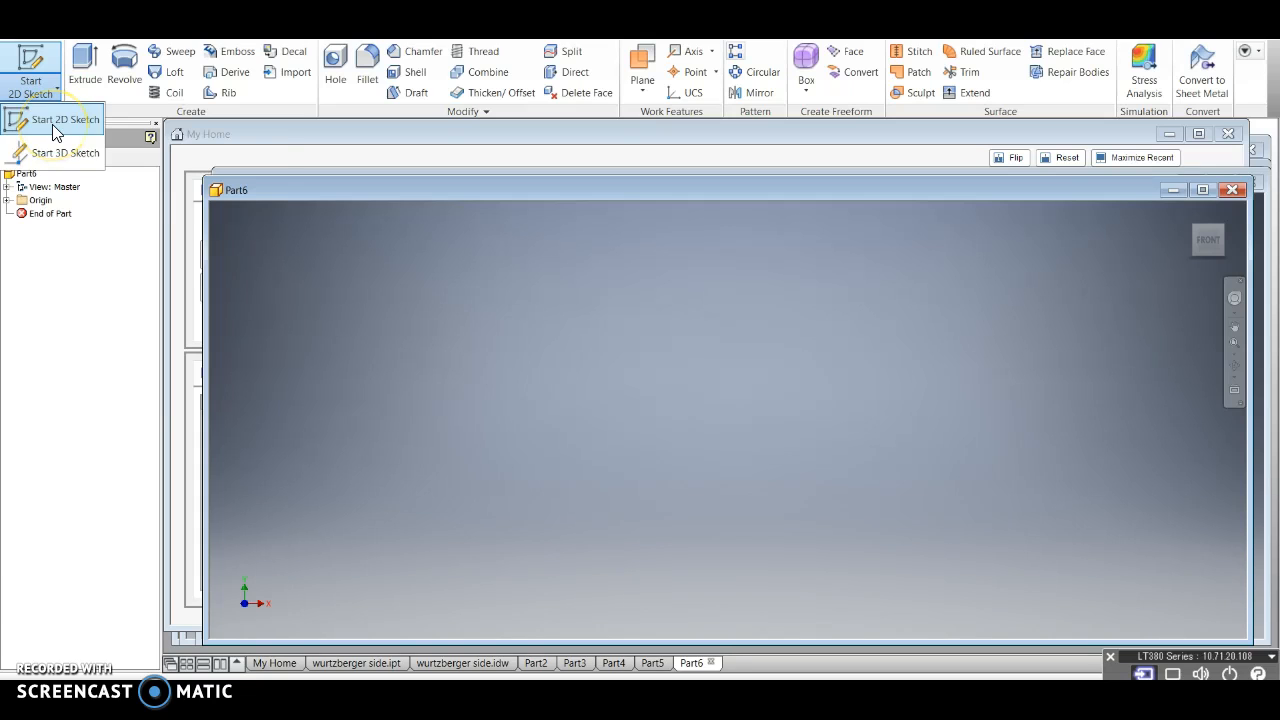
pyautogui.click(64, 128)
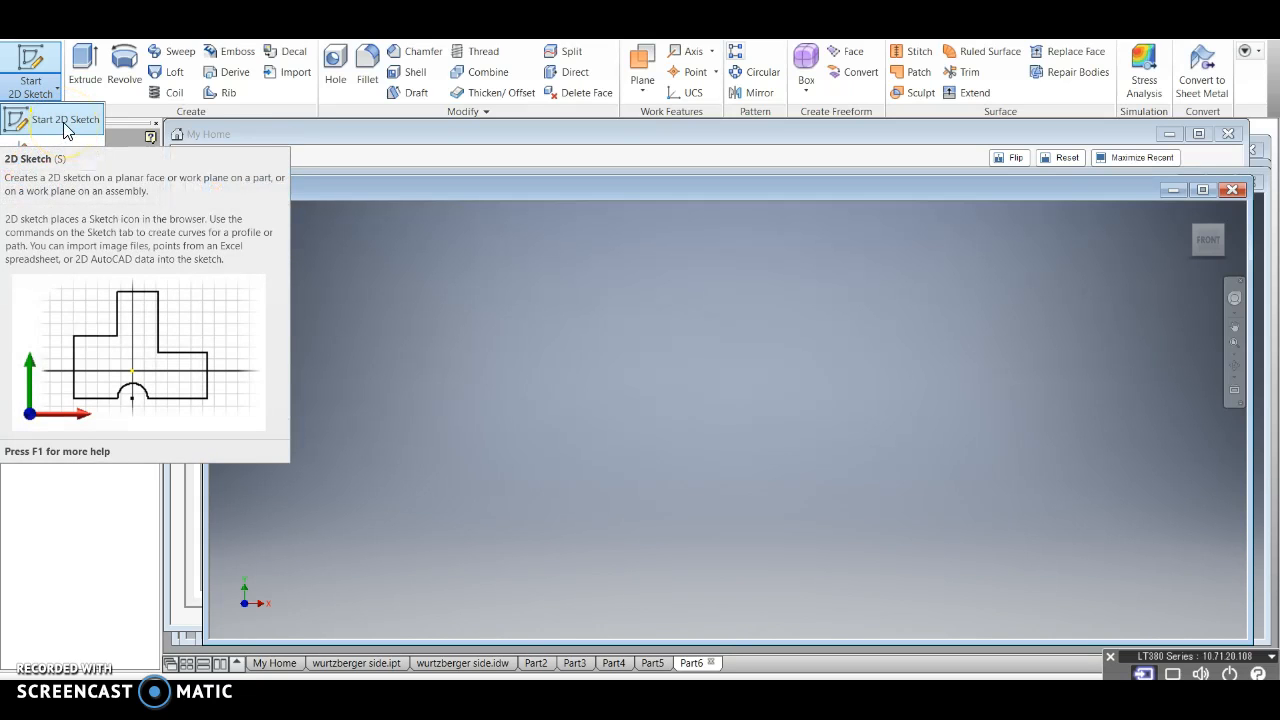
pyautogui.click(80, 120)
pyautogui.click(80, 120)
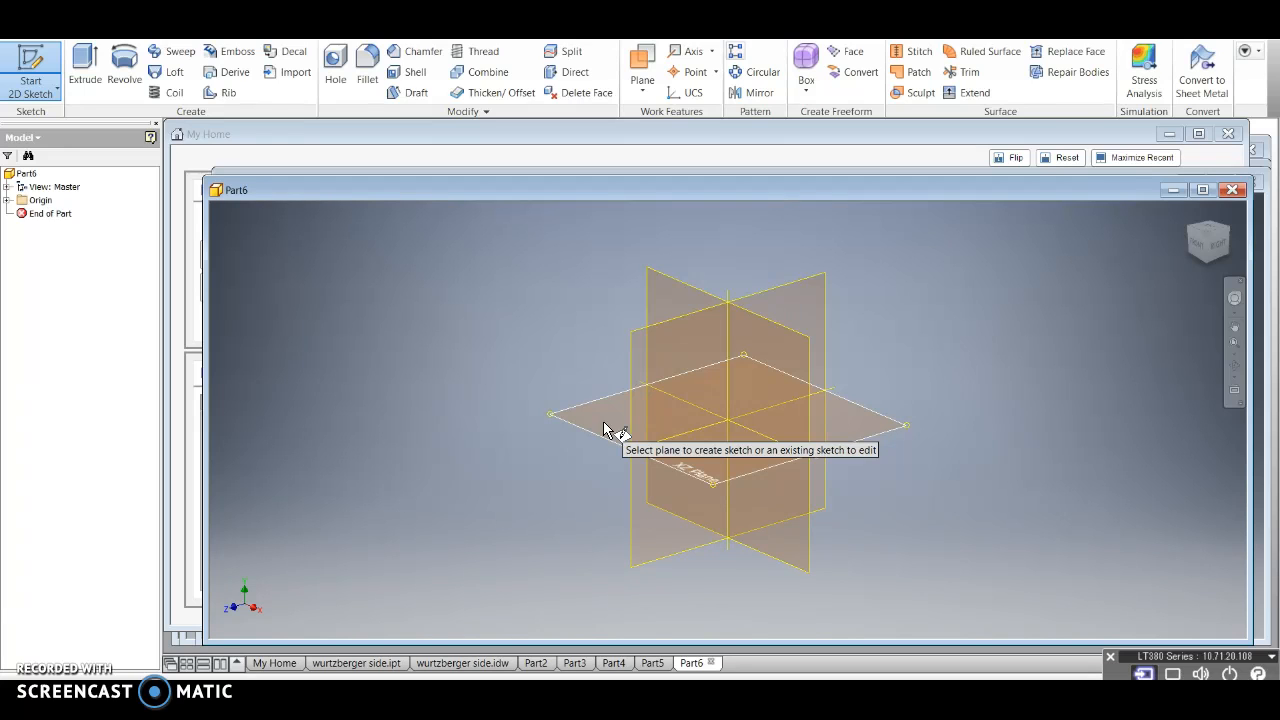
pyautogui.click(676, 304)
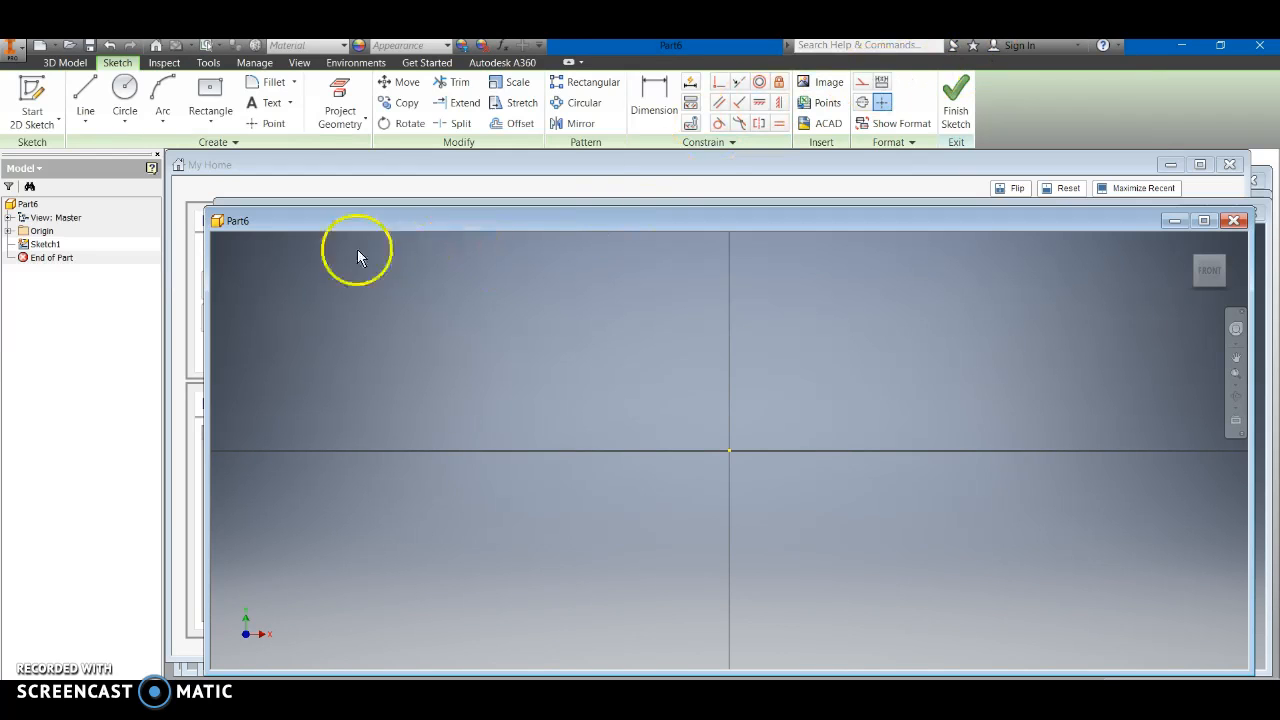
# Draw a two-point center rectangle about 1.58 in wide and 0.84 in high, centered on the sketch origin.
pyautogui.click(206, 125)
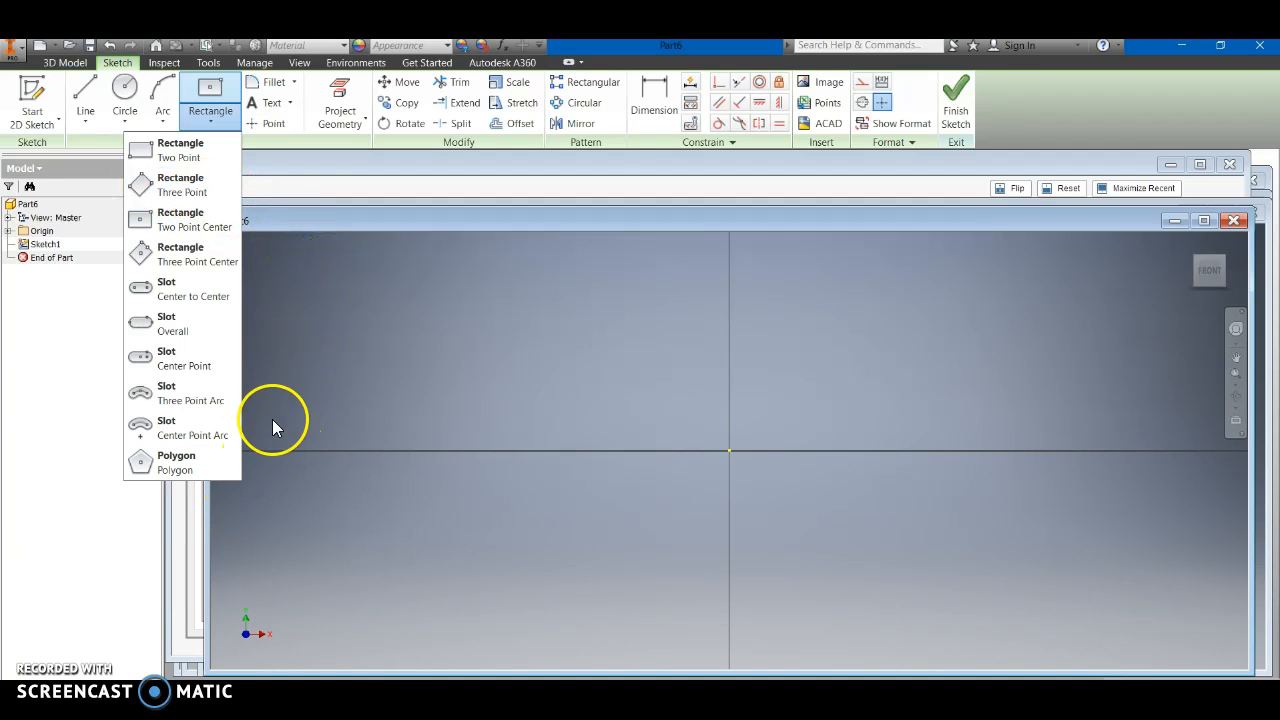
pyautogui.click(210, 218)
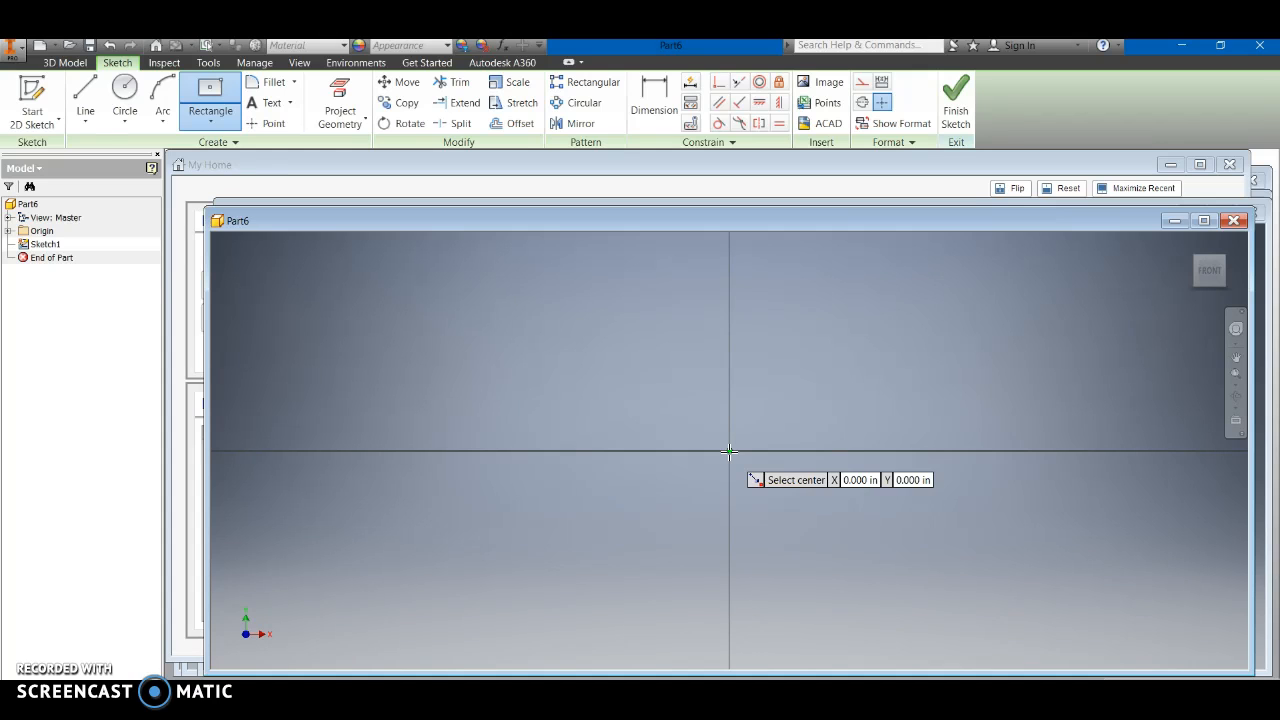
pyautogui.click(729, 451)
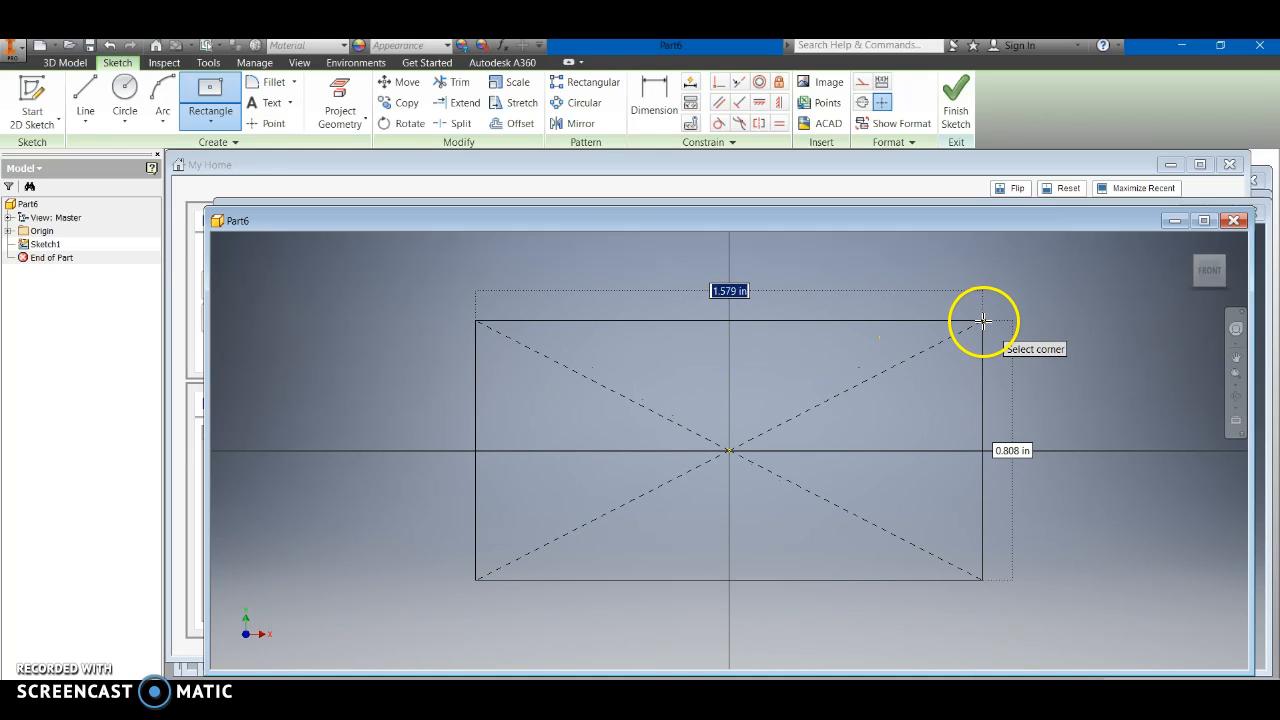
pyautogui.click(983, 316)
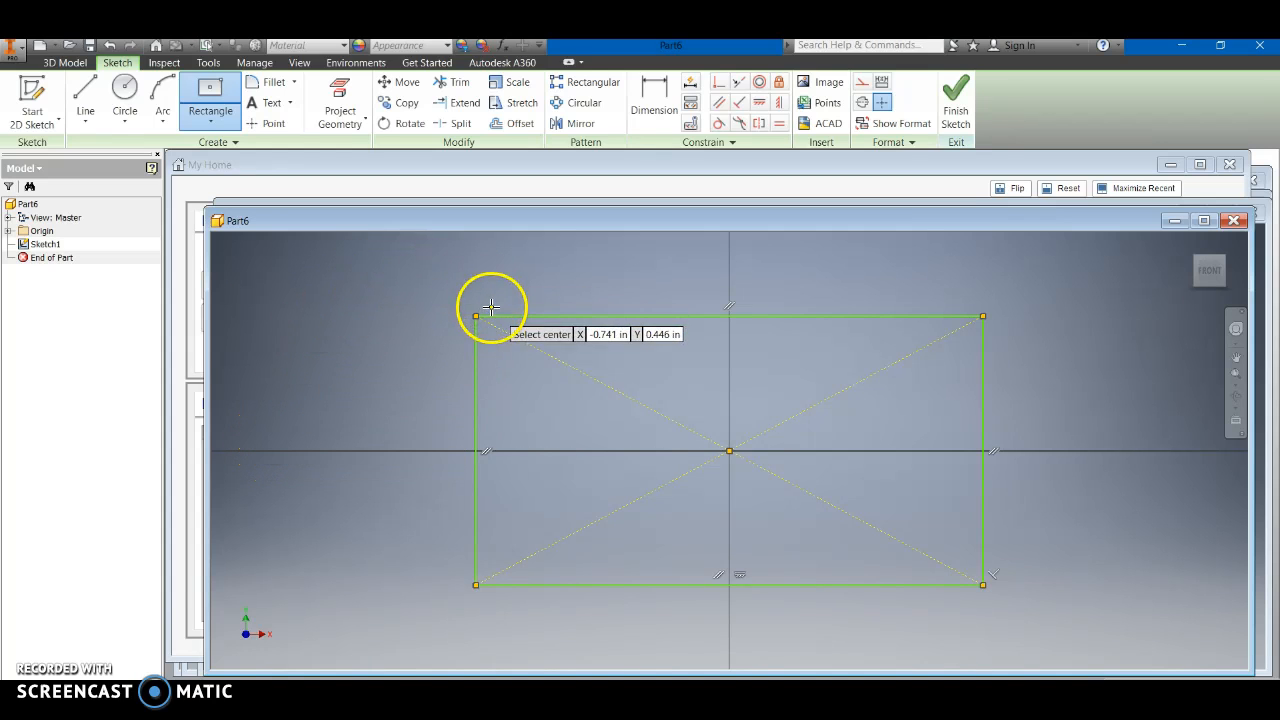
# Dimension the rectangle's left vertical edge and set its height to .75 in.
pyautogui.click(657, 113)
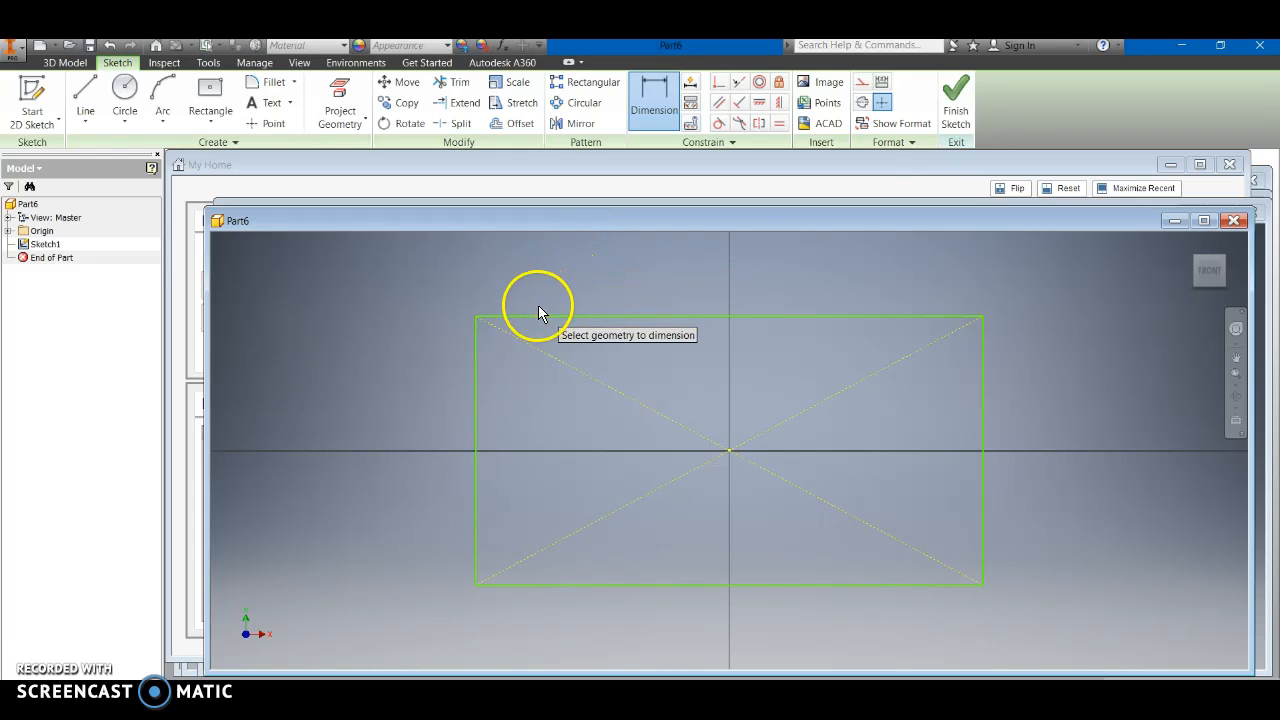
pyautogui.click(477, 362)
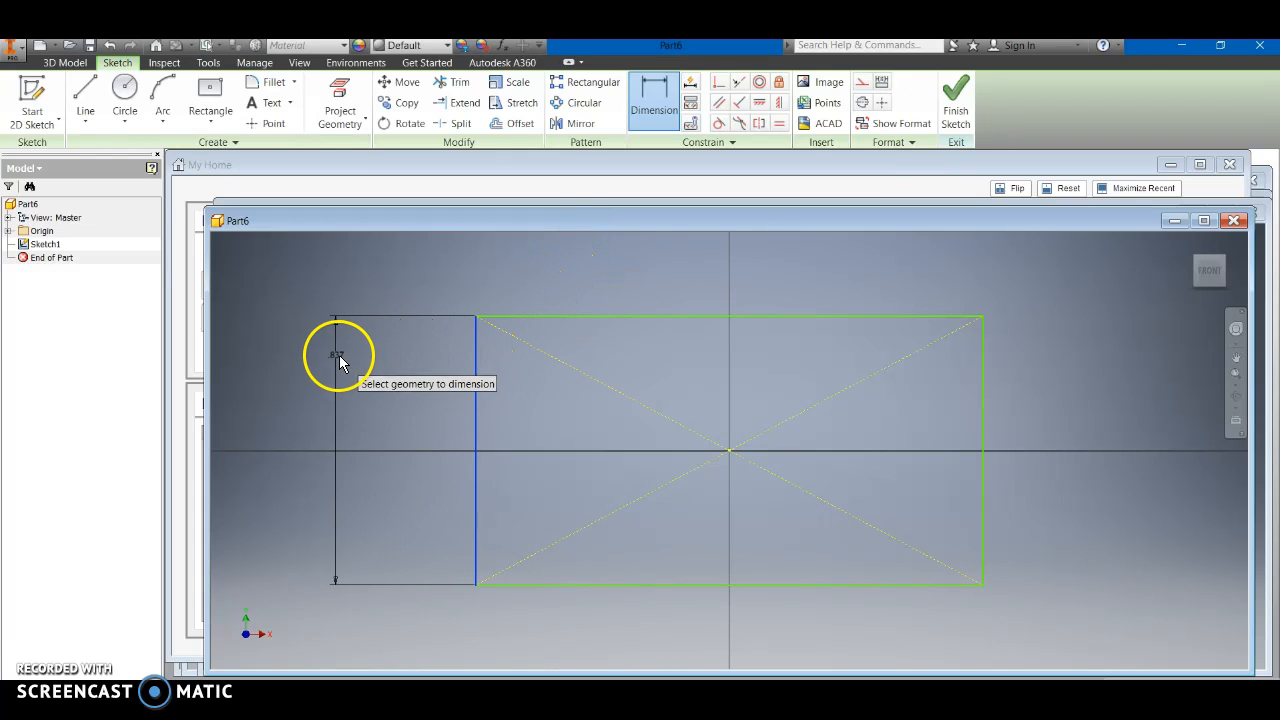
pyautogui.click(311, 350)
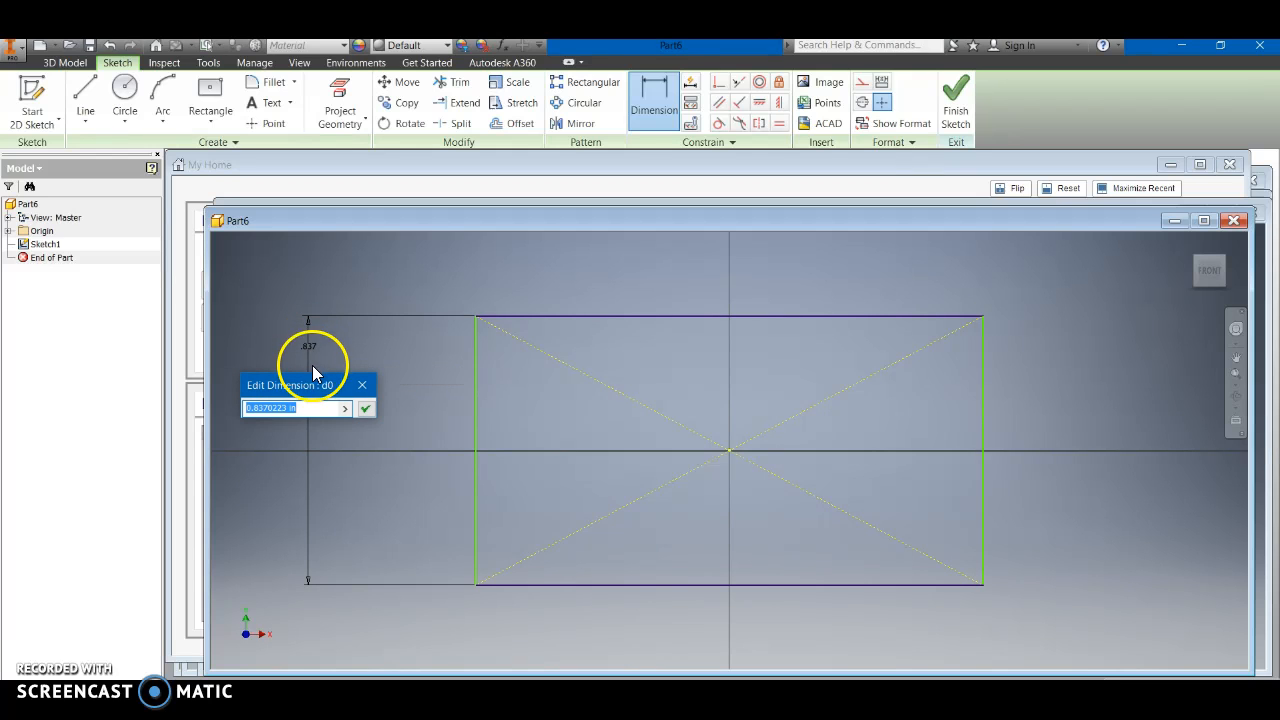
pyautogui.click(317, 419)
pyautogui.write('.75')
pyautogui.click(367, 408)
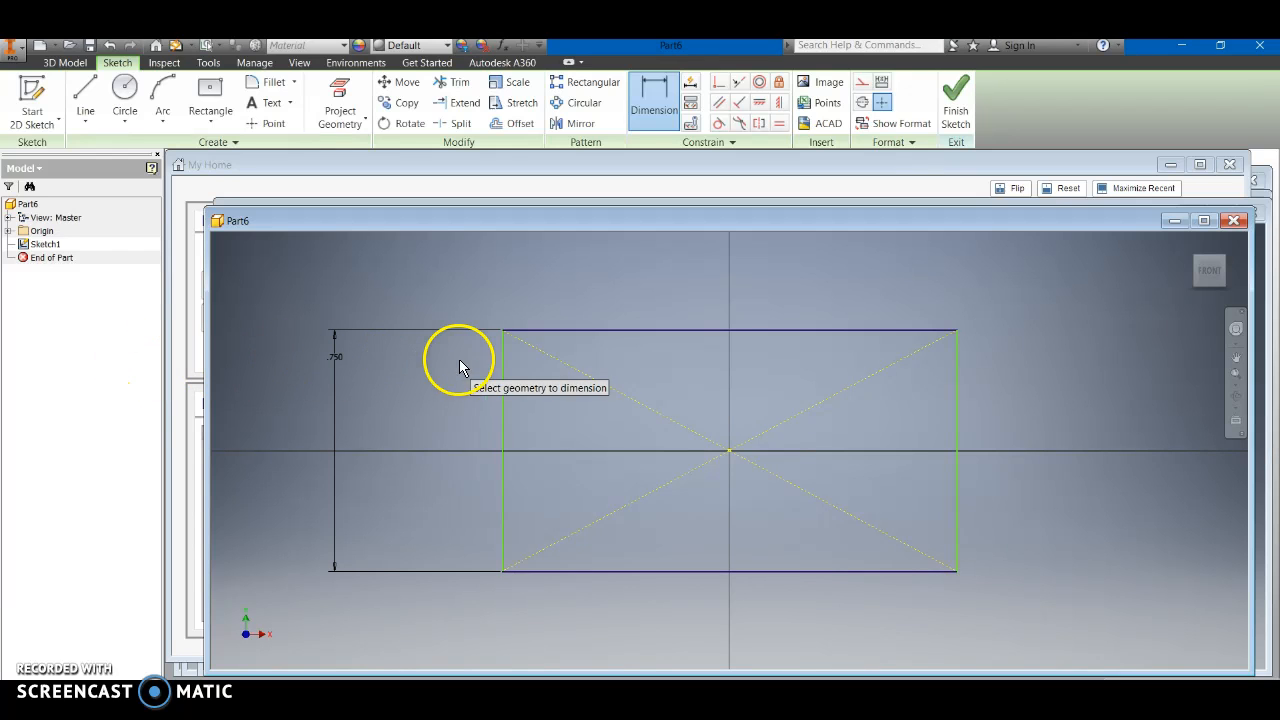
# Reposition the rectangle's height dimension so it sits close beside the left edge.
pyautogui.click(417, 92)
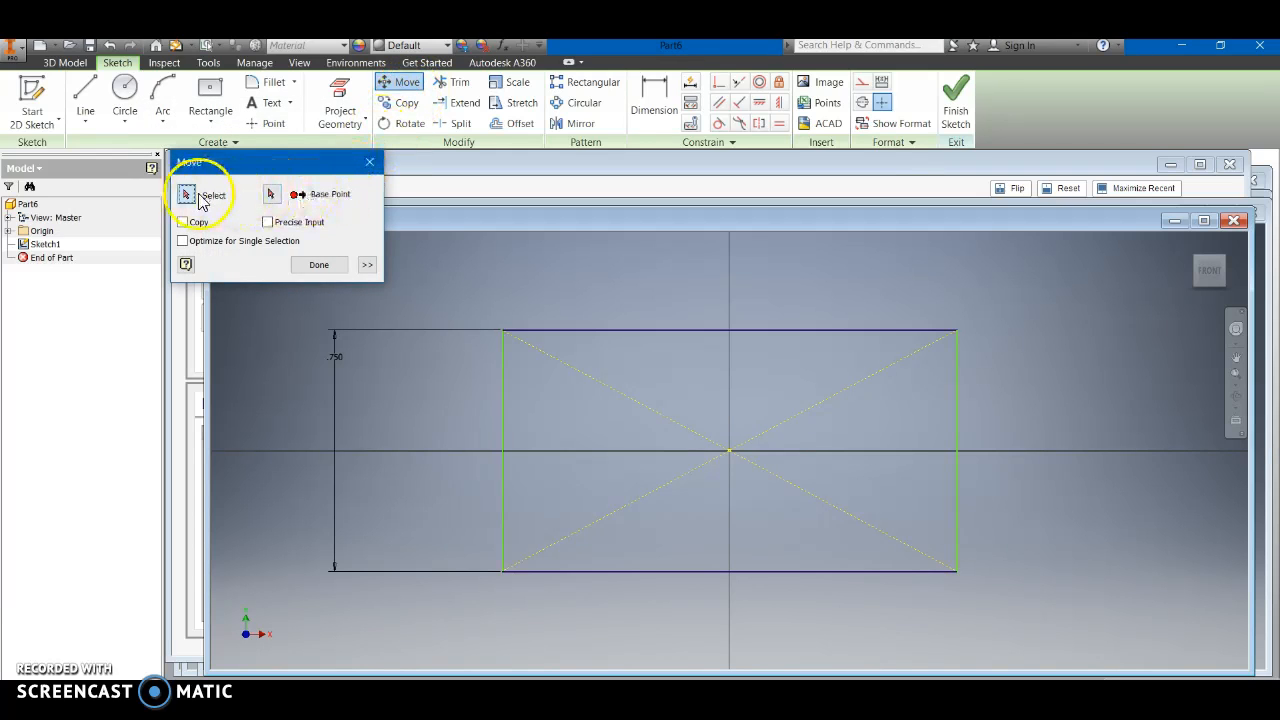
pyautogui.click(316, 266)
pyautogui.moveTo(340, 365); pyautogui.dragTo(405, 377)
pyautogui.click(537, 617)
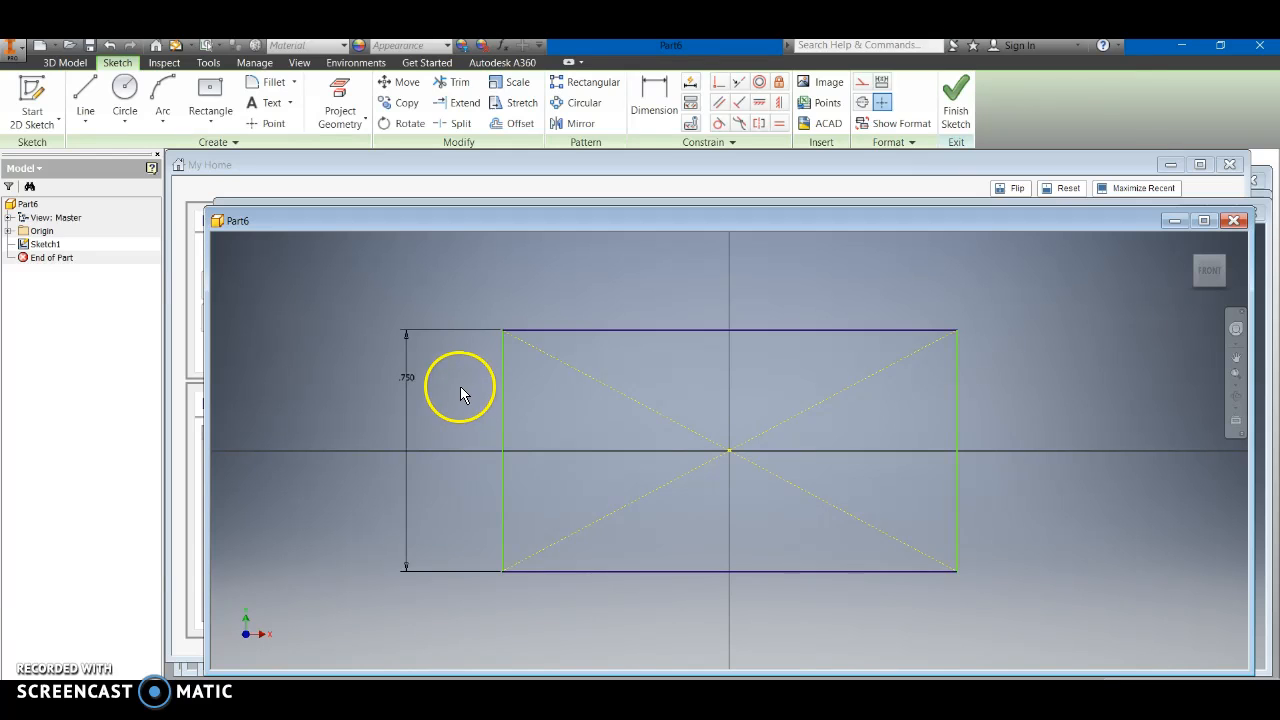
pyautogui.moveTo(403, 380); pyautogui.dragTo(246, 375)
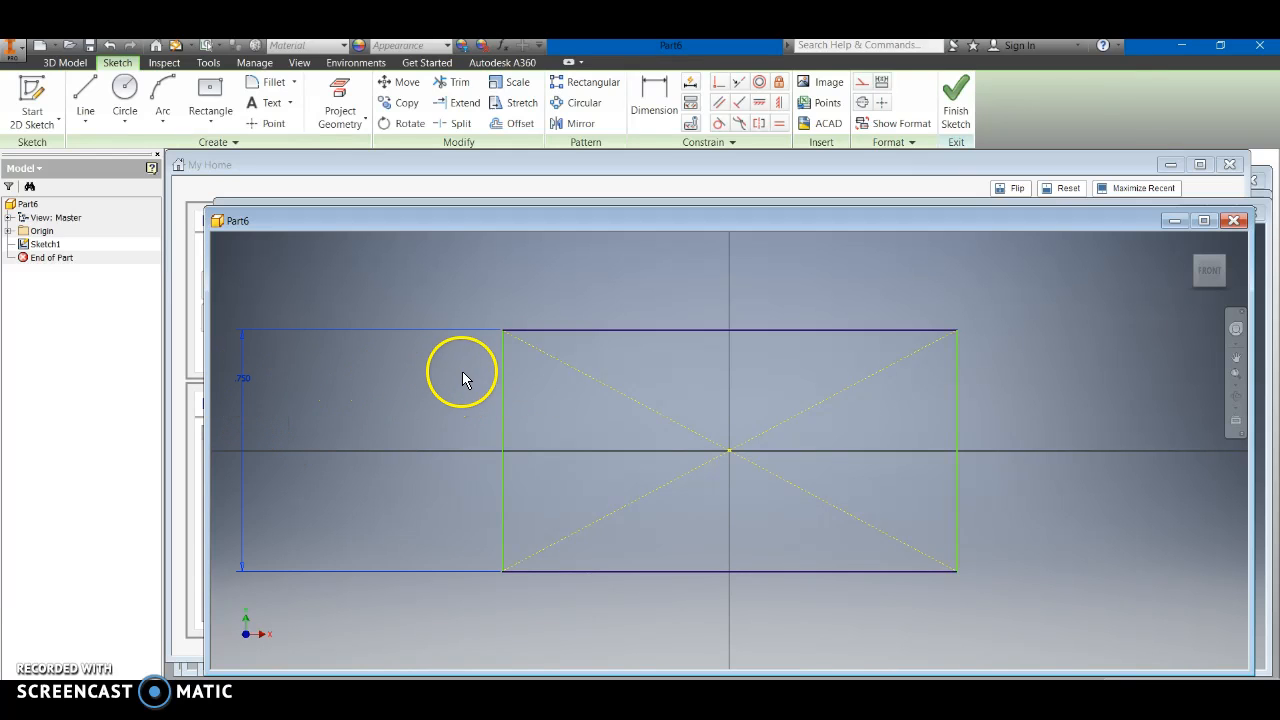
pyautogui.moveTo(248, 376); pyautogui.dragTo(486, 386)
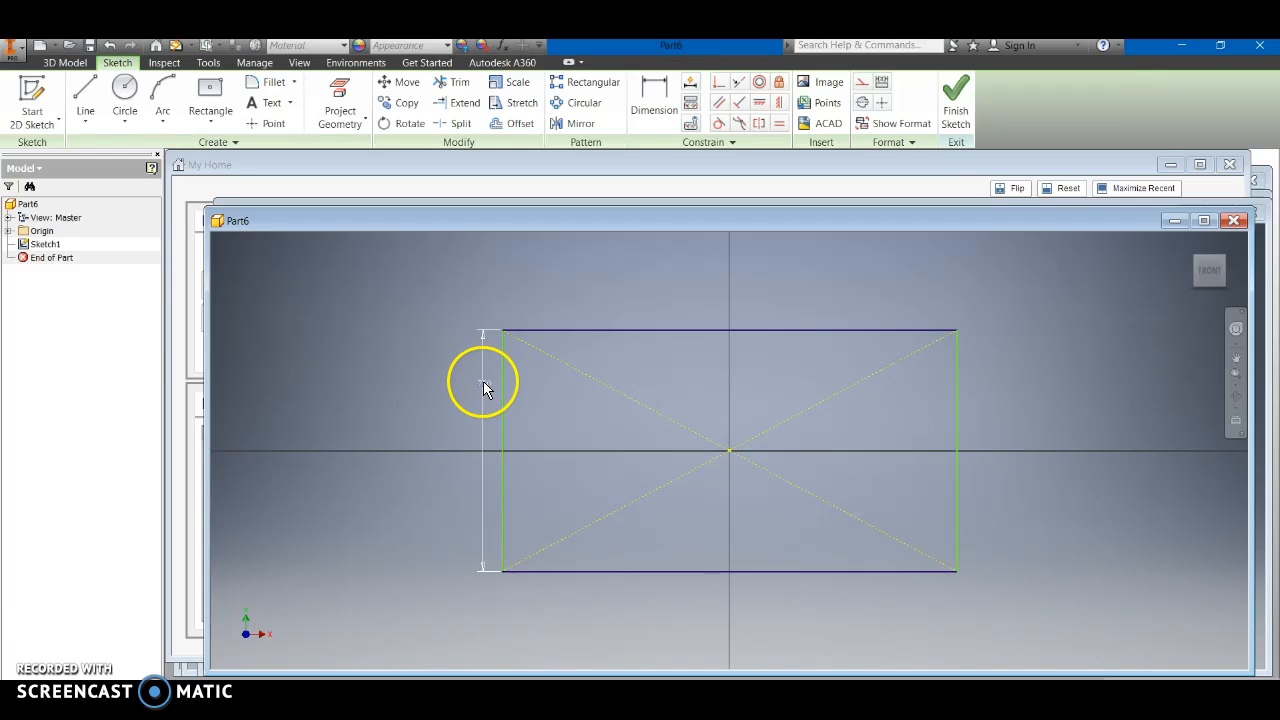
# Move the height dimension farther from the rectangle's left edge and dimension the top edge with a width of 2.25 in.
pyautogui.moveTo(480, 383); pyautogui.dragTo(424, 386)
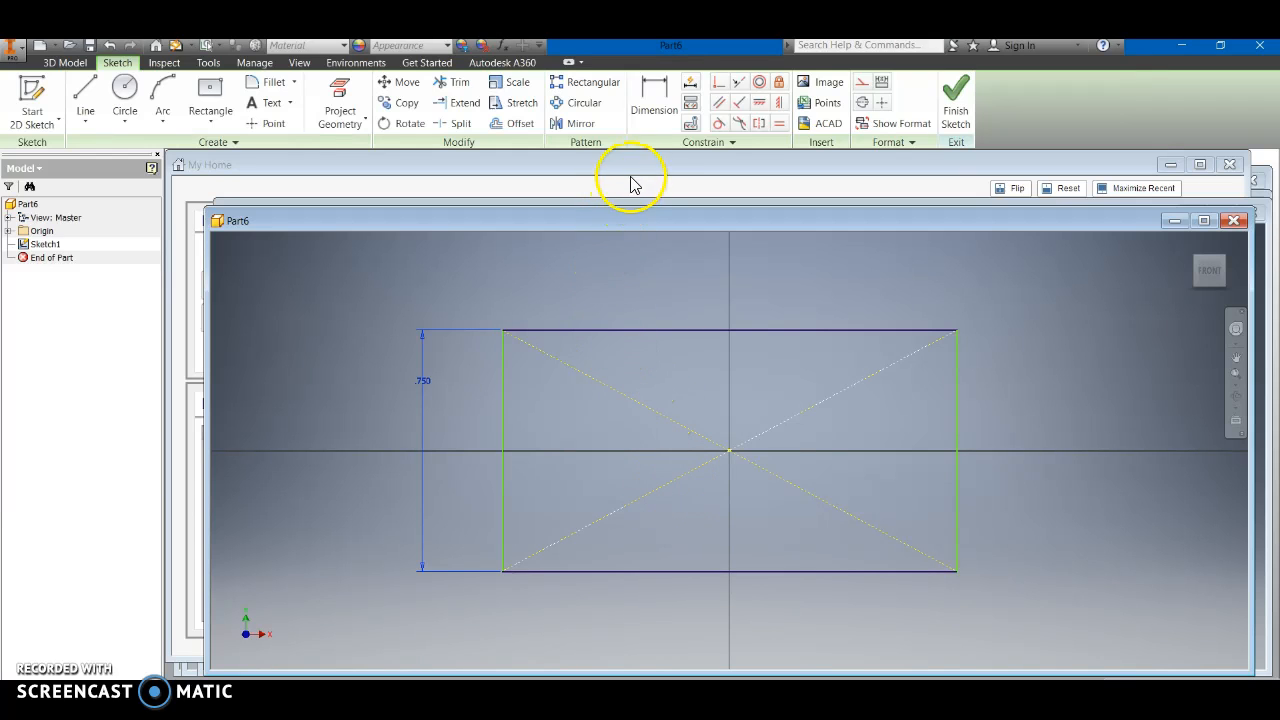
pyautogui.click(655, 107)
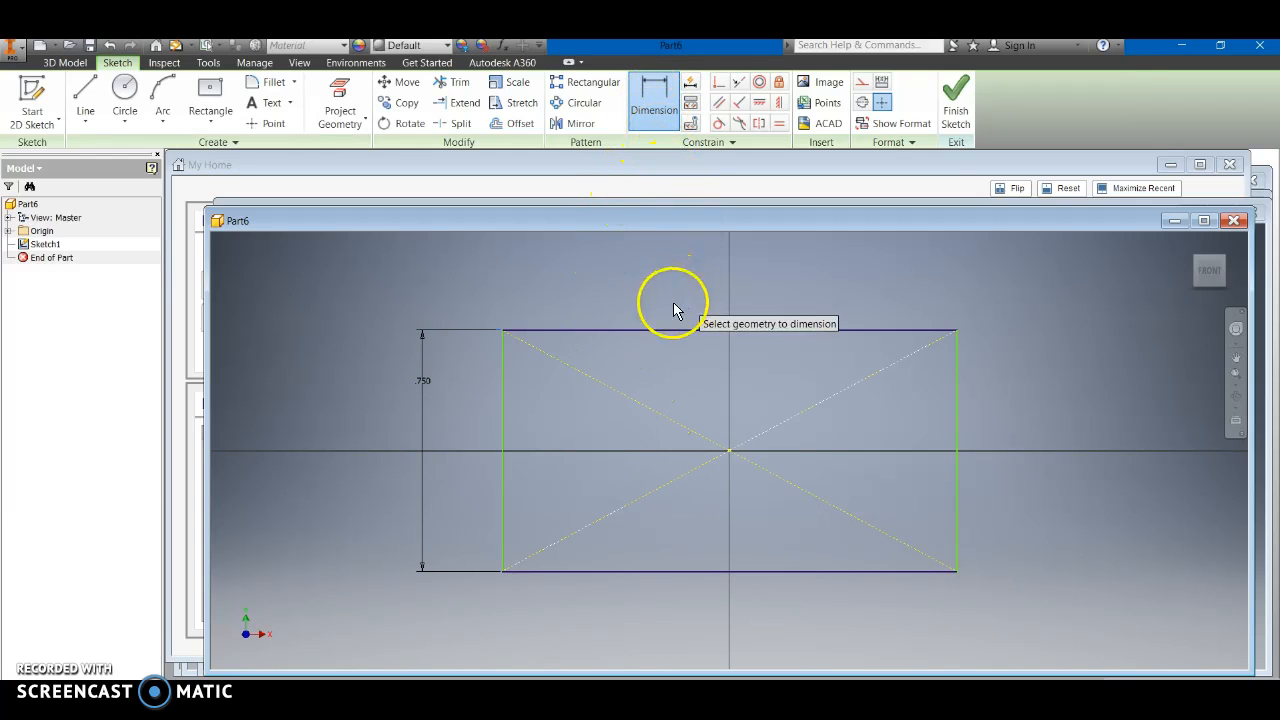
pyautogui.click(623, 330)
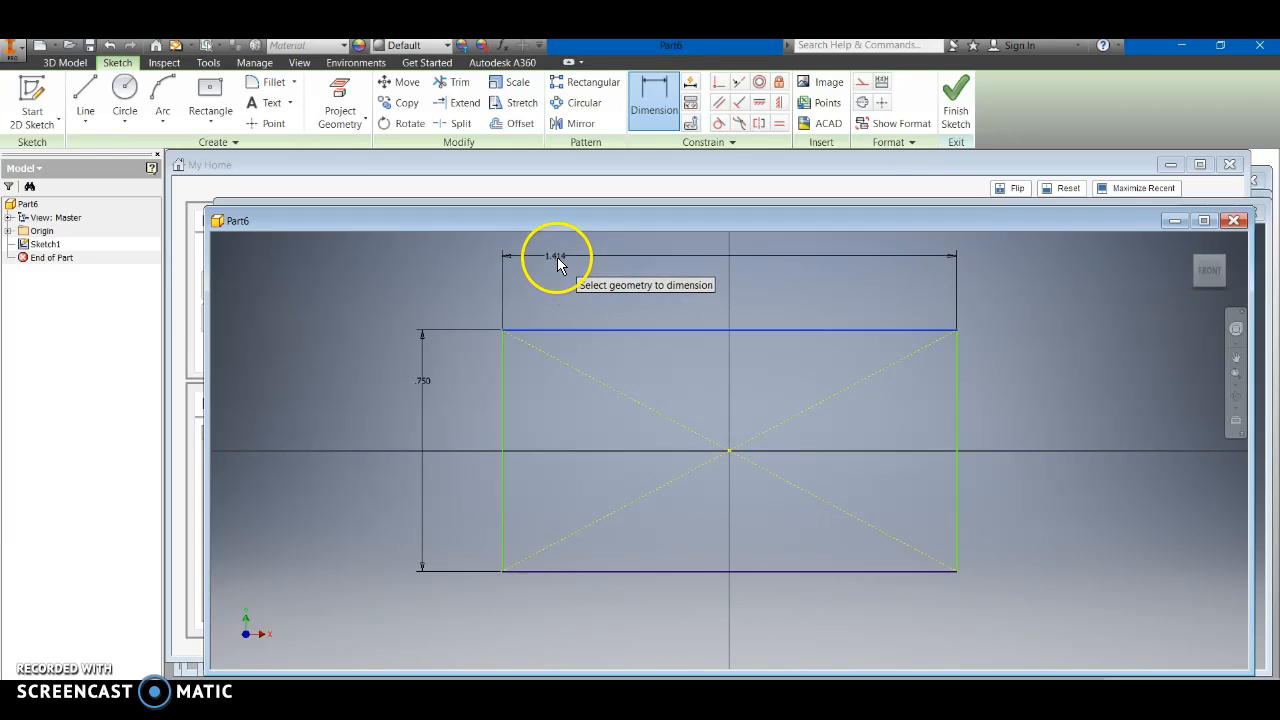
pyautogui.click(561, 256)
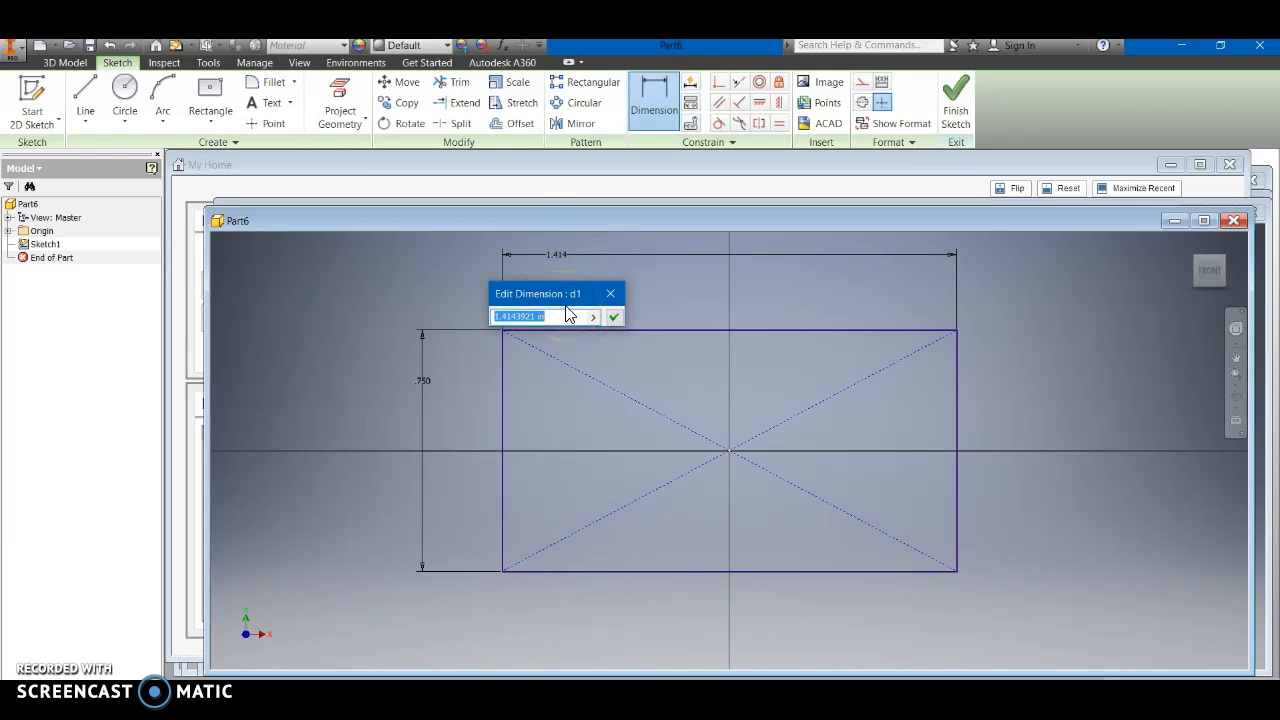
pyautogui.write('2')
pyautogui.press('Return')
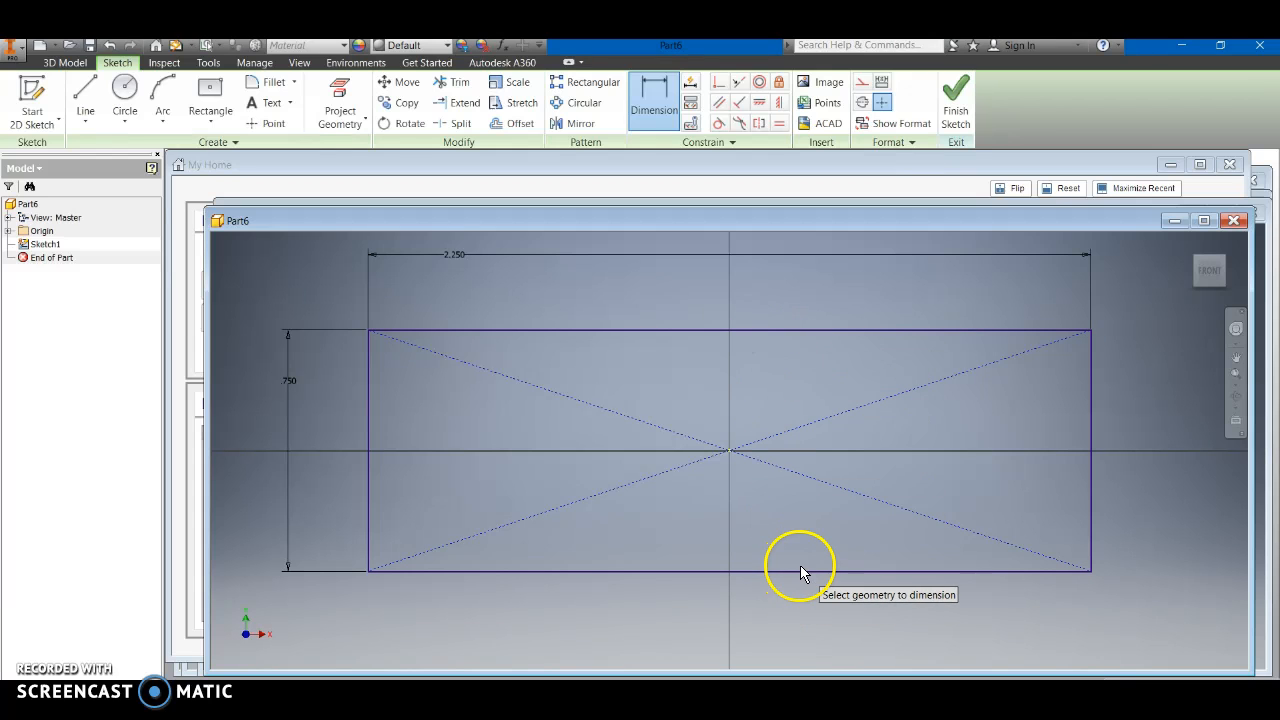
# Show the sketch in the home view and undo the last width dimension edit.
pyautogui.moveTo(1198, 302)
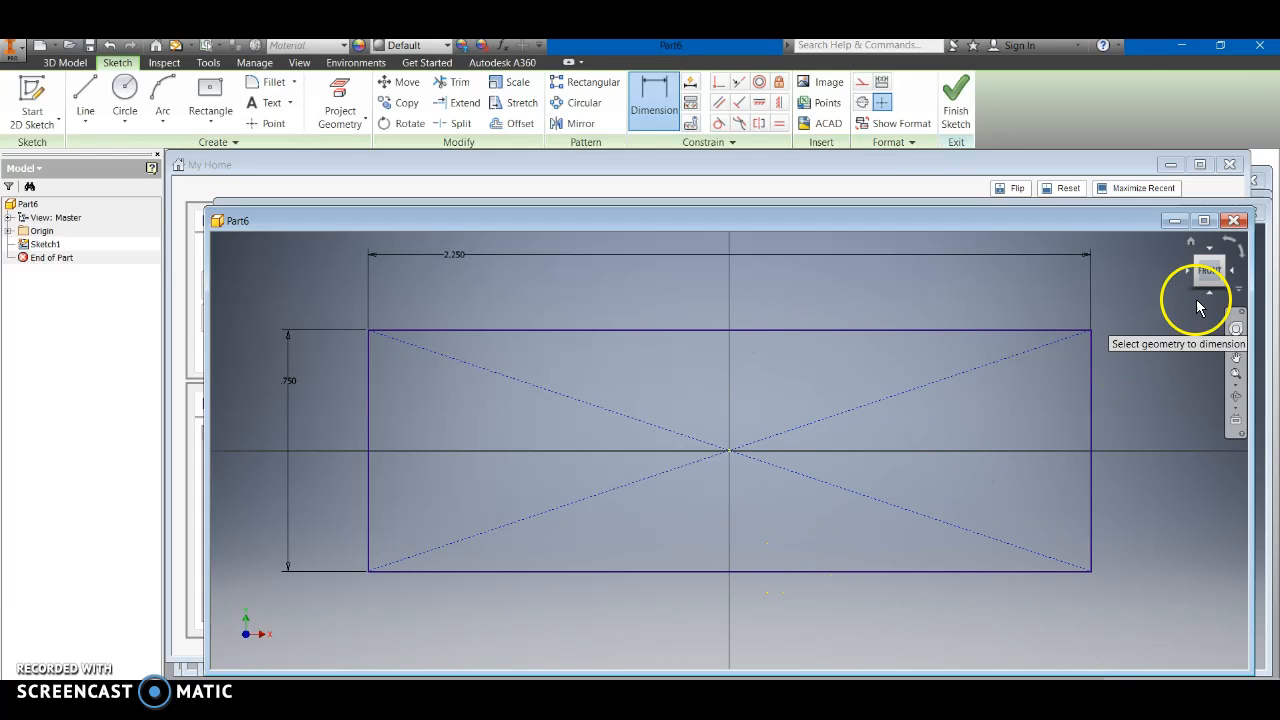
pyautogui.click(1191, 246)
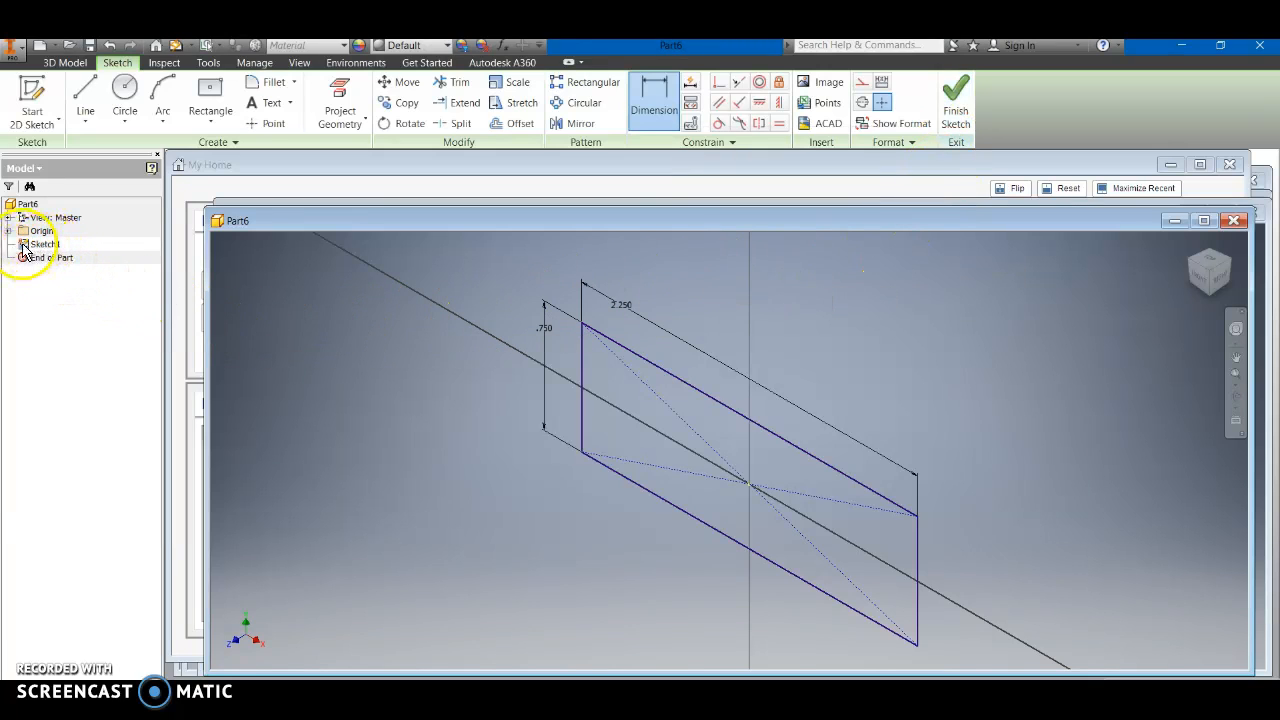
pyautogui.click(645, 368)
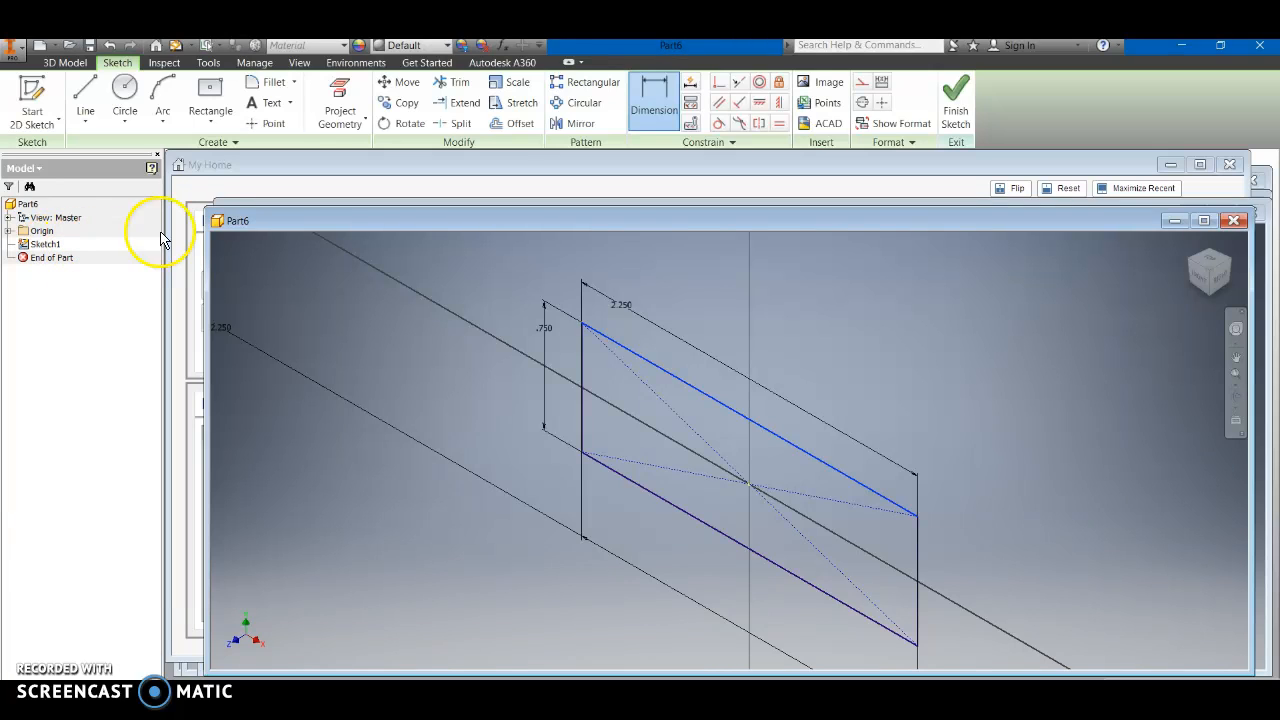
pyautogui.click(112, 47)
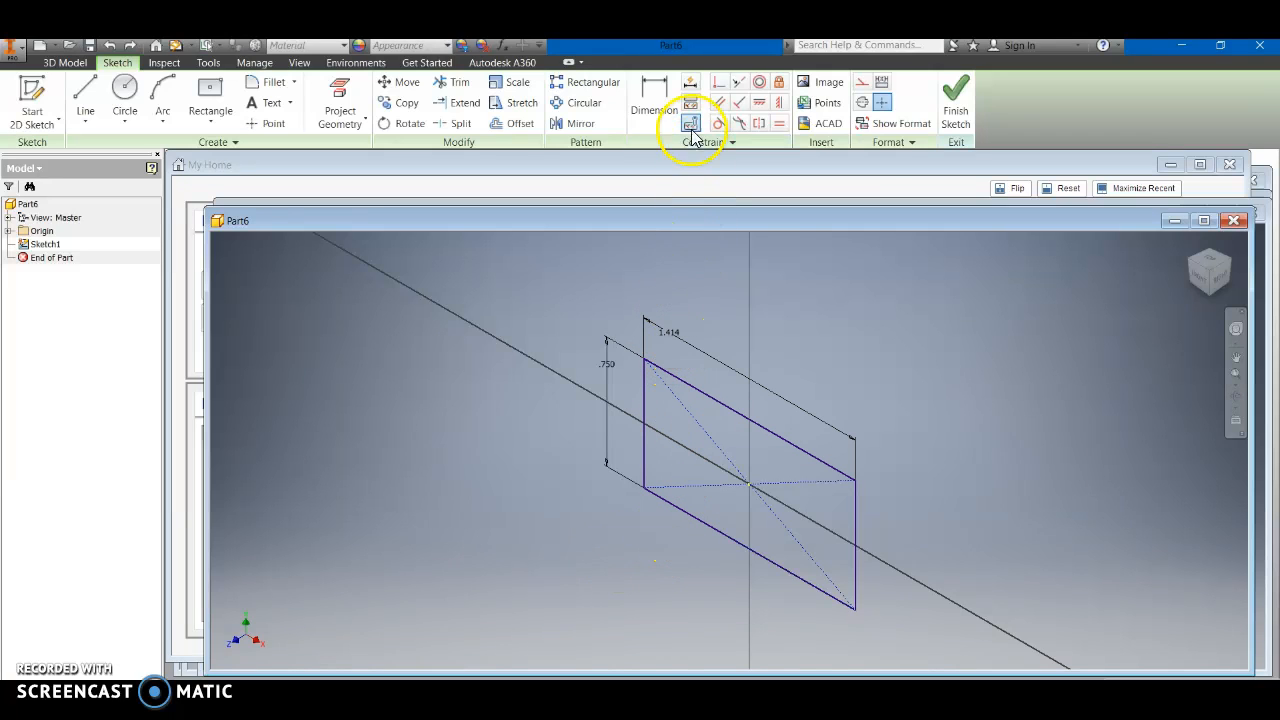
# Set the rectangle's width dimension to 2.25 in and finish the sketch.
pyautogui.click(654, 100)
pyautogui.click(670, 347)
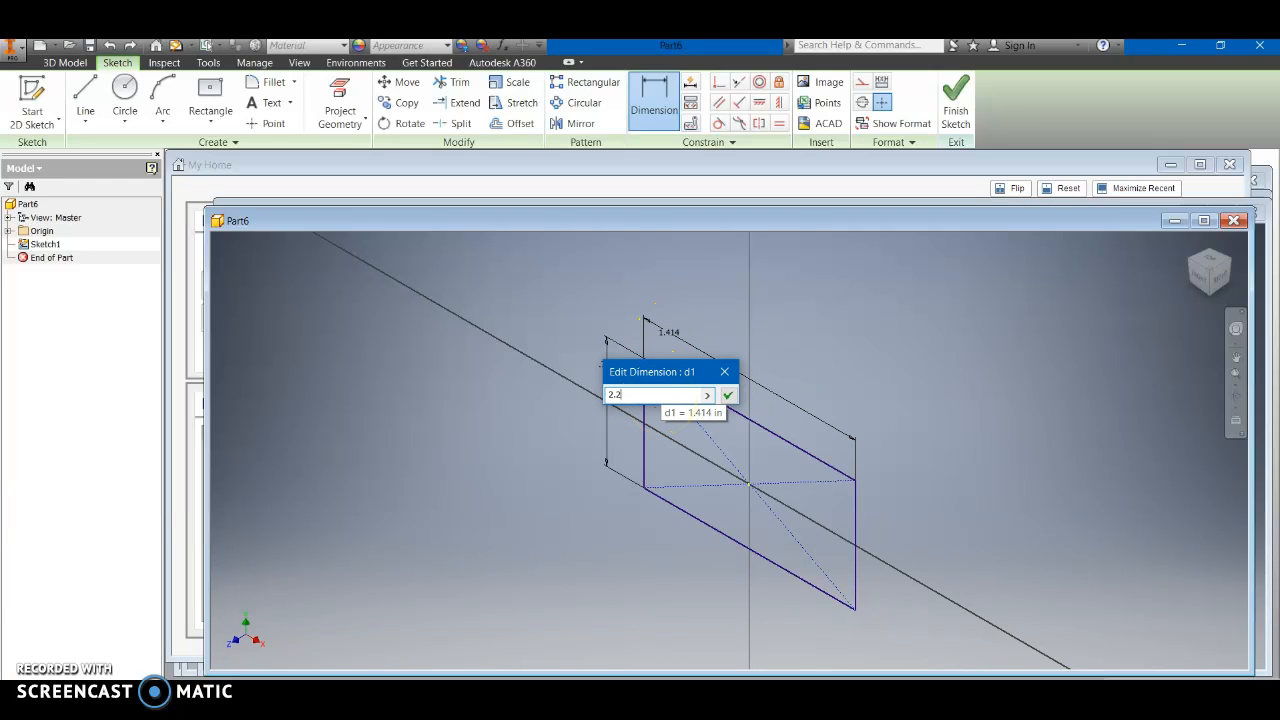
pyautogui.write('2.25')
pyautogui.press('Return')
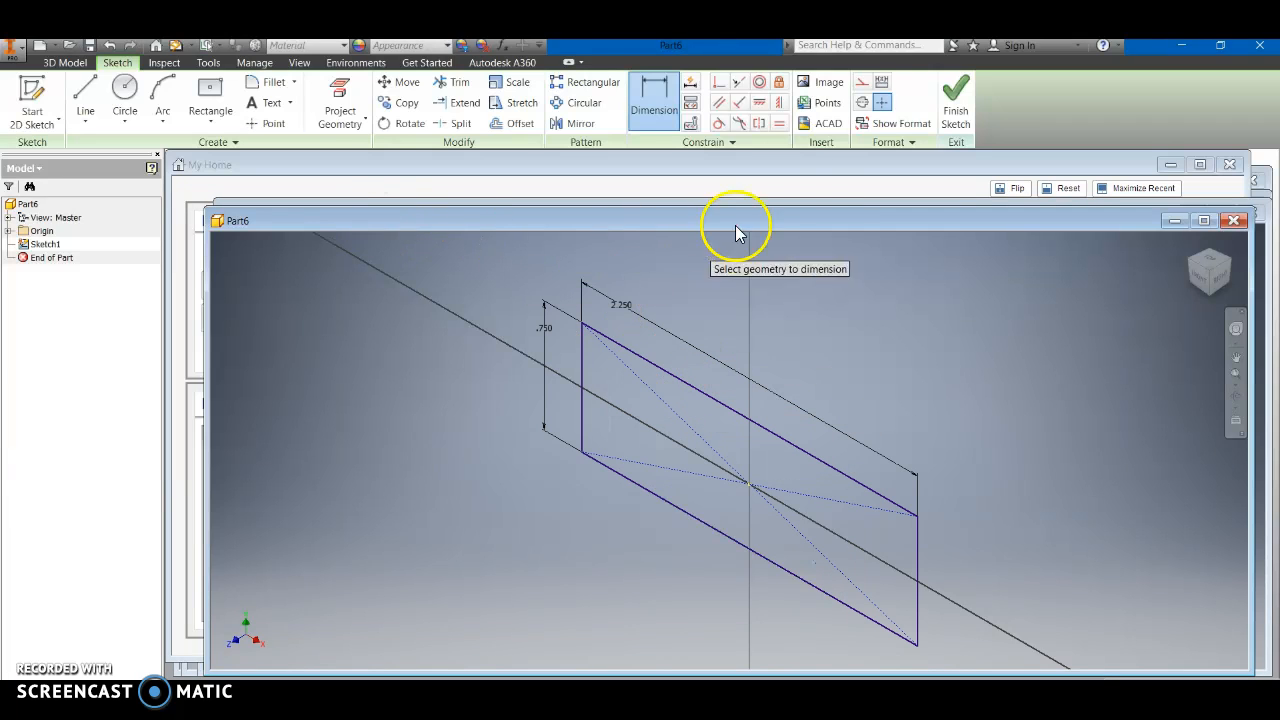
pyautogui.click(955, 112)
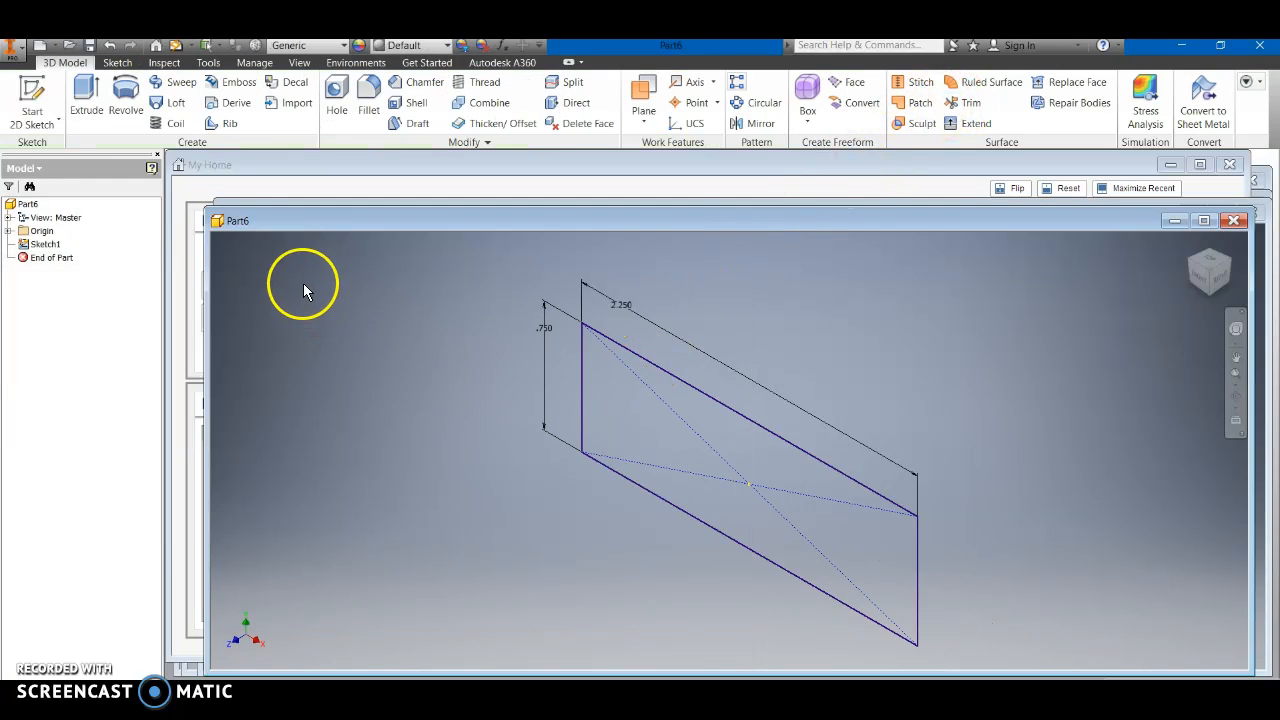
pyautogui.click(117, 64)
pyautogui.click(164, 64)
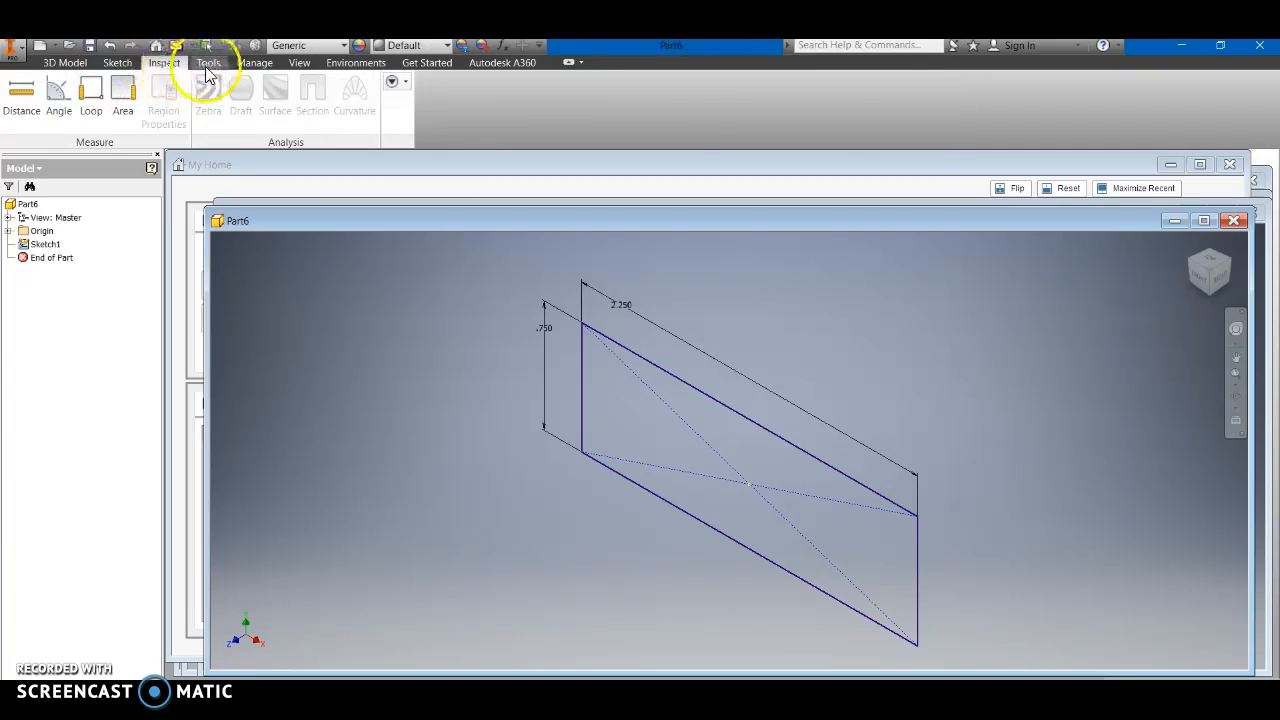
pyautogui.click(208, 64)
pyautogui.click(255, 63)
pyautogui.click(299, 63)
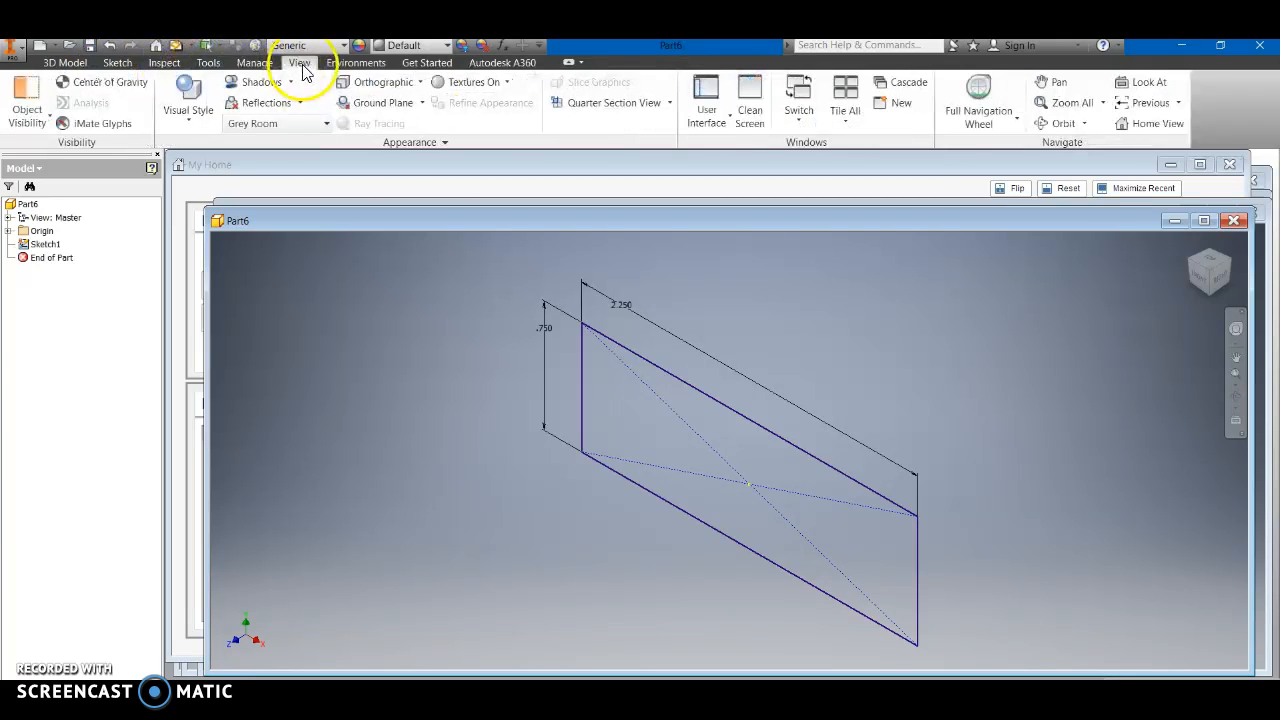
pyautogui.click(355, 63)
pyautogui.click(426, 63)
pyautogui.click(500, 64)
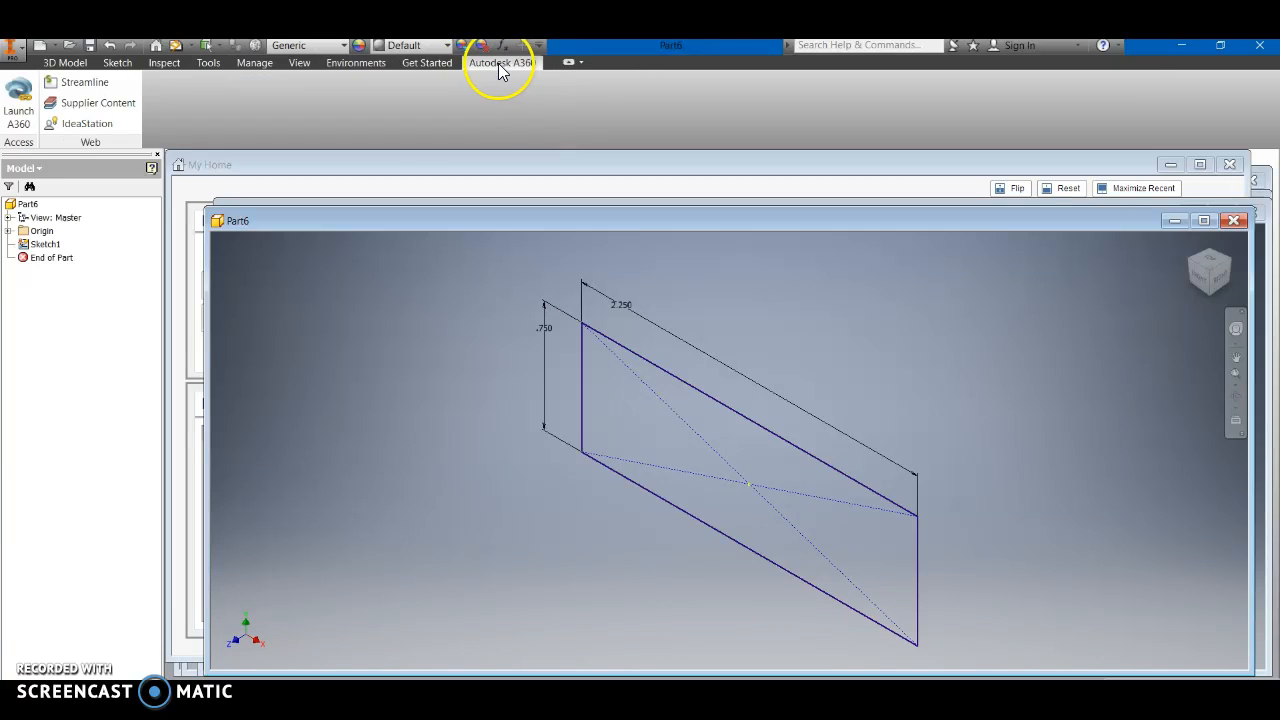
# Extrude the rectangle profile to a distance of 8 in as a solid.
pyautogui.click(62, 66)
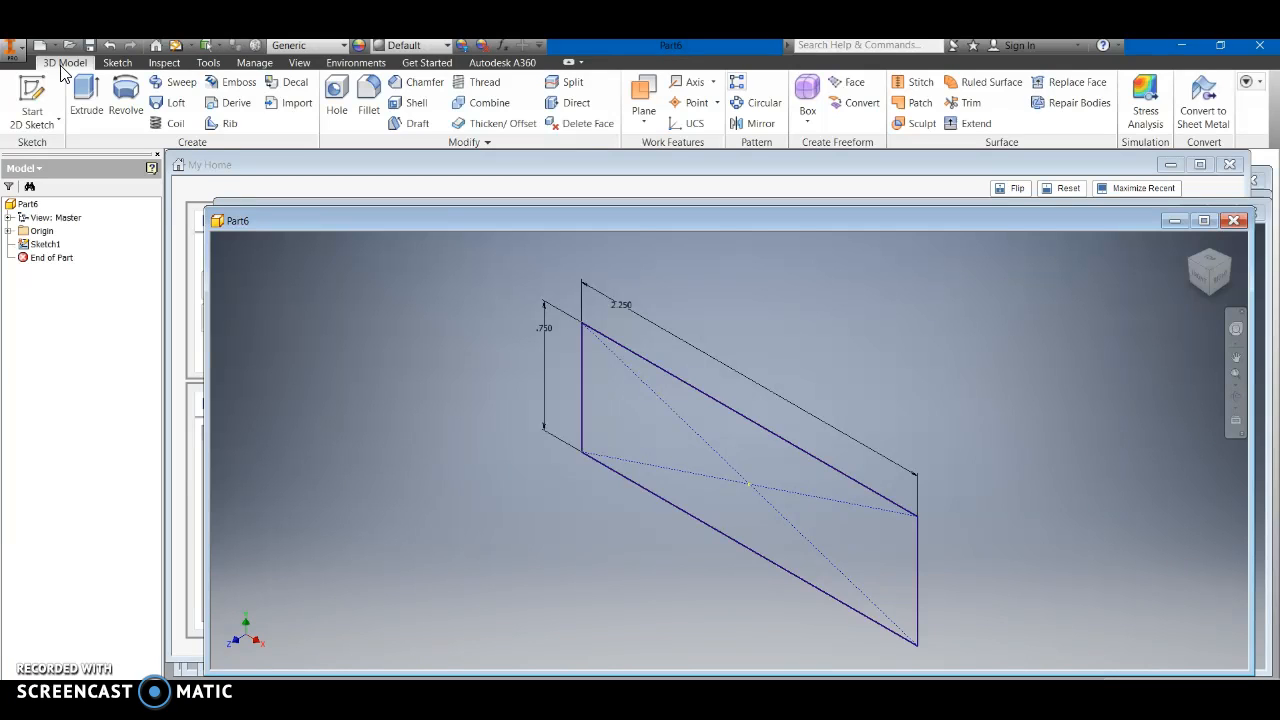
pyautogui.click(82, 96)
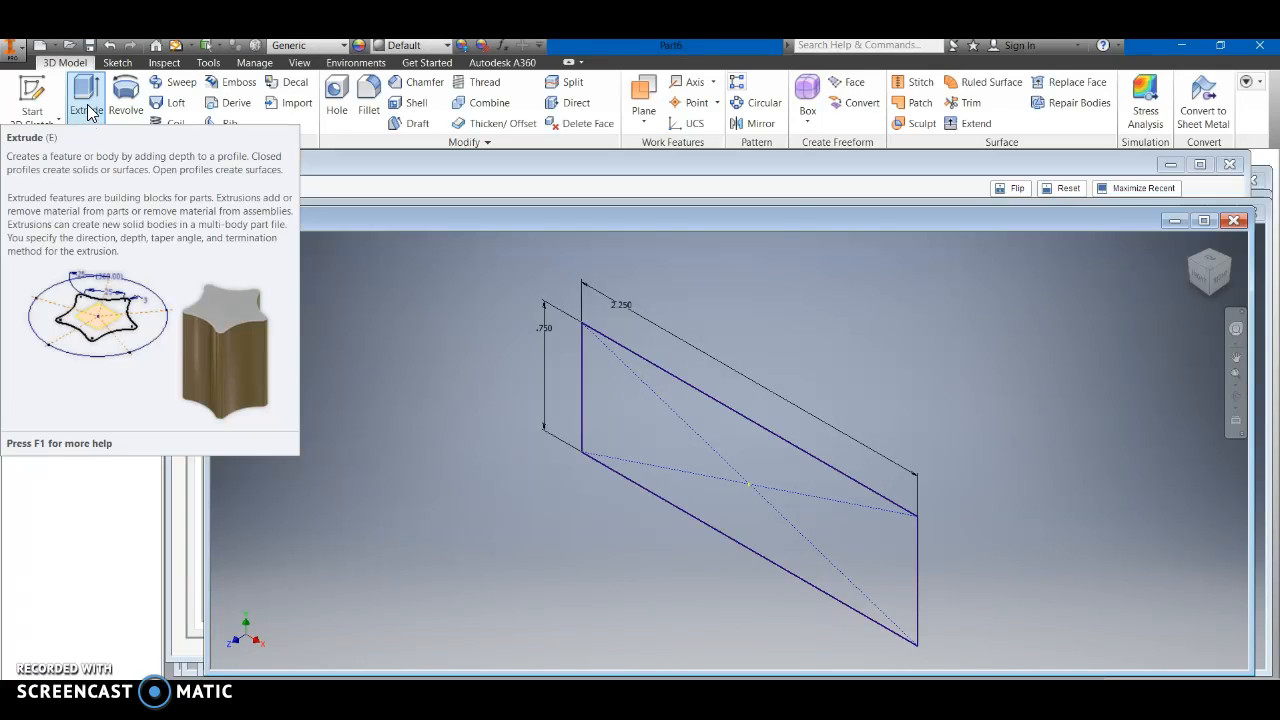
pyautogui.click(88, 110)
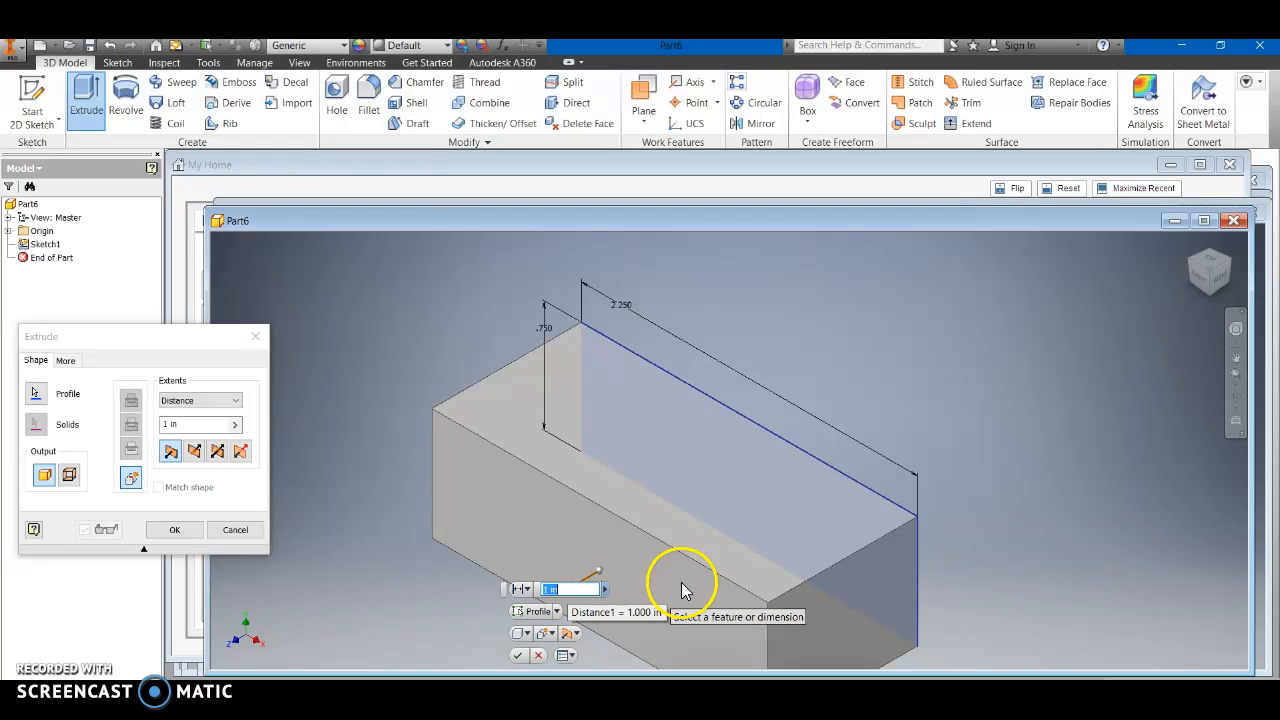
pyautogui.moveTo(1201, 281); pyautogui.dragTo(1164, 240)
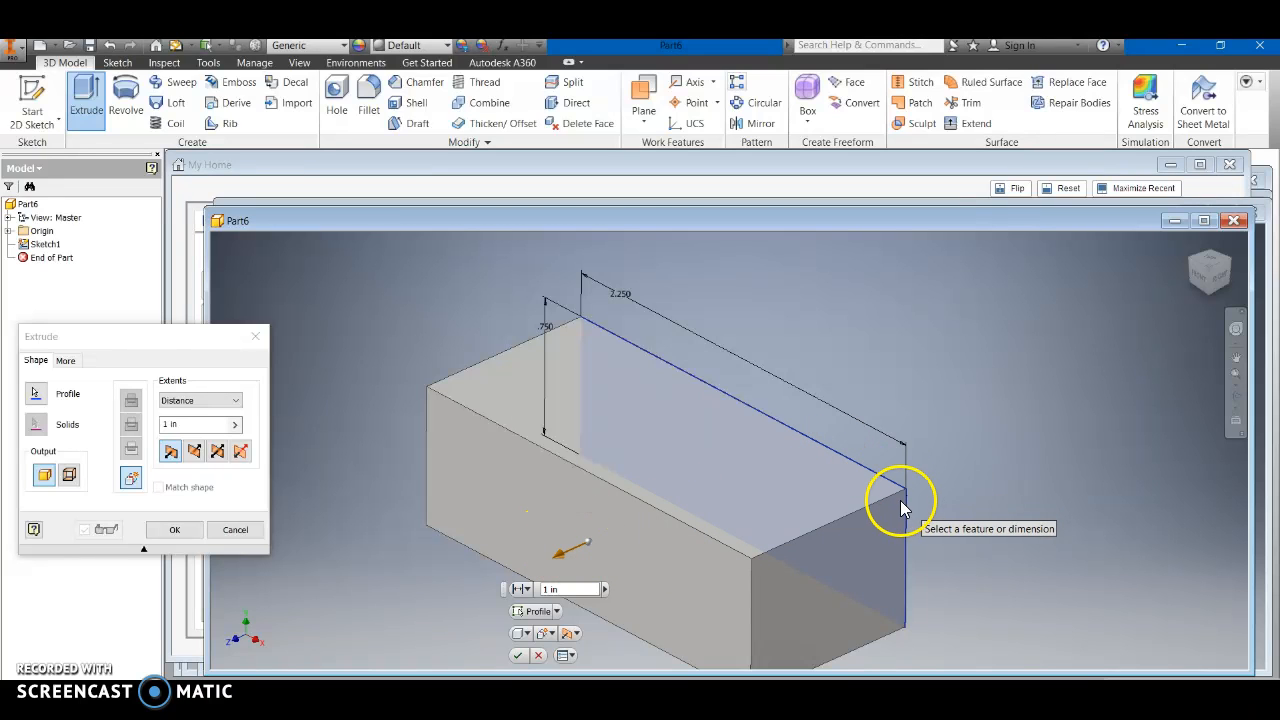
pyautogui.scroll(2, 895, 512)
pyautogui.scroll(-4, 860, 512)
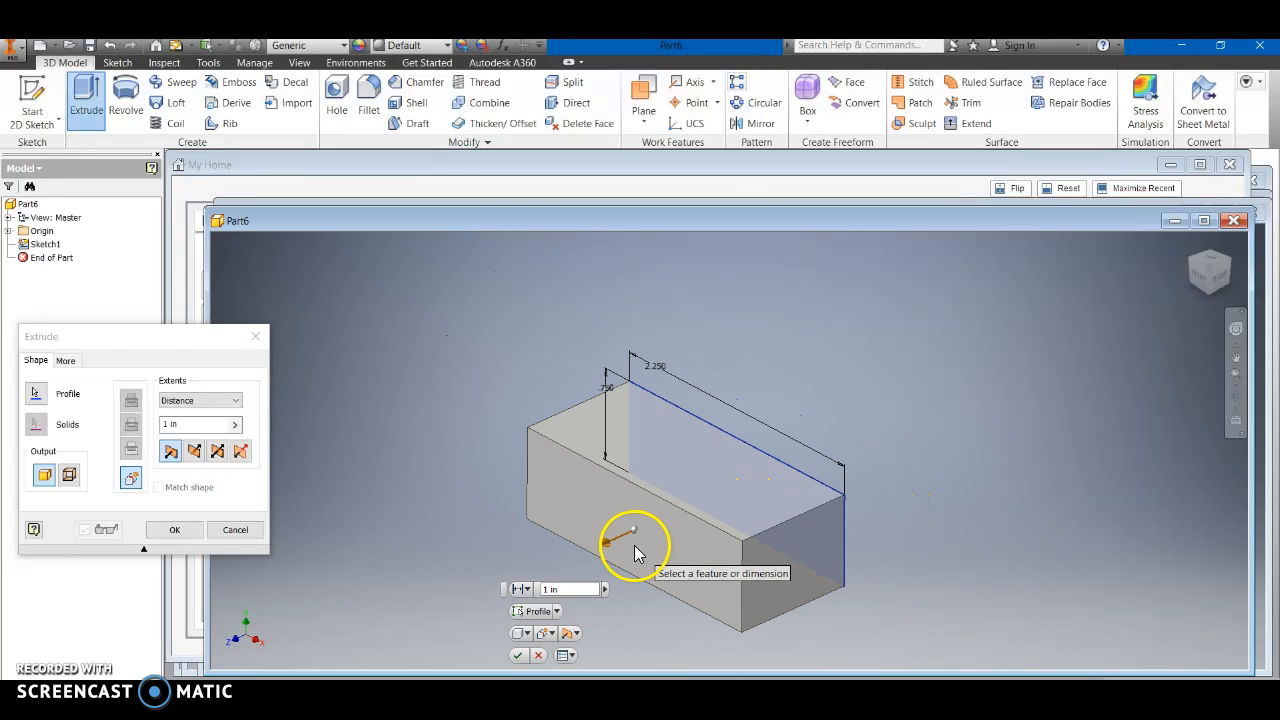
pyautogui.moveTo(605, 540); pyautogui.dragTo(438, 546)
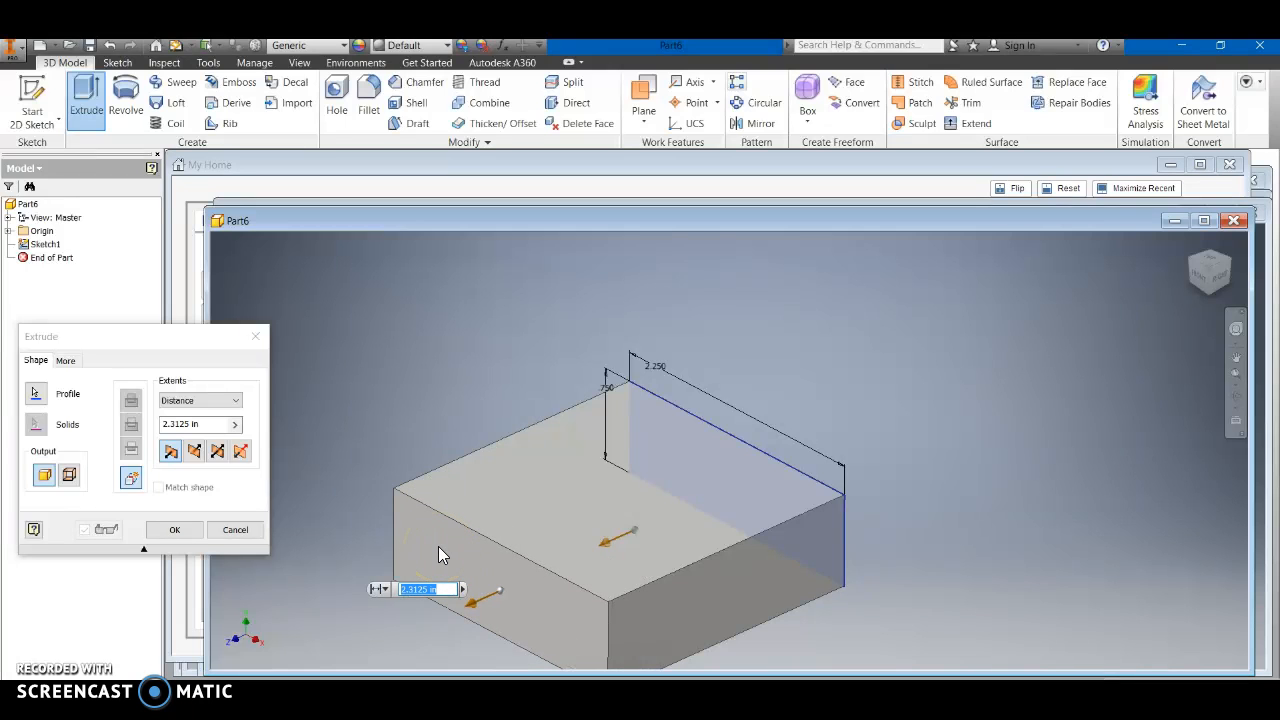
pyautogui.moveTo(438, 546); pyautogui.dragTo(990, 425)
pyautogui.moveTo(1012, 358); pyautogui.dragTo(483, 574)
pyautogui.click(464, 594)
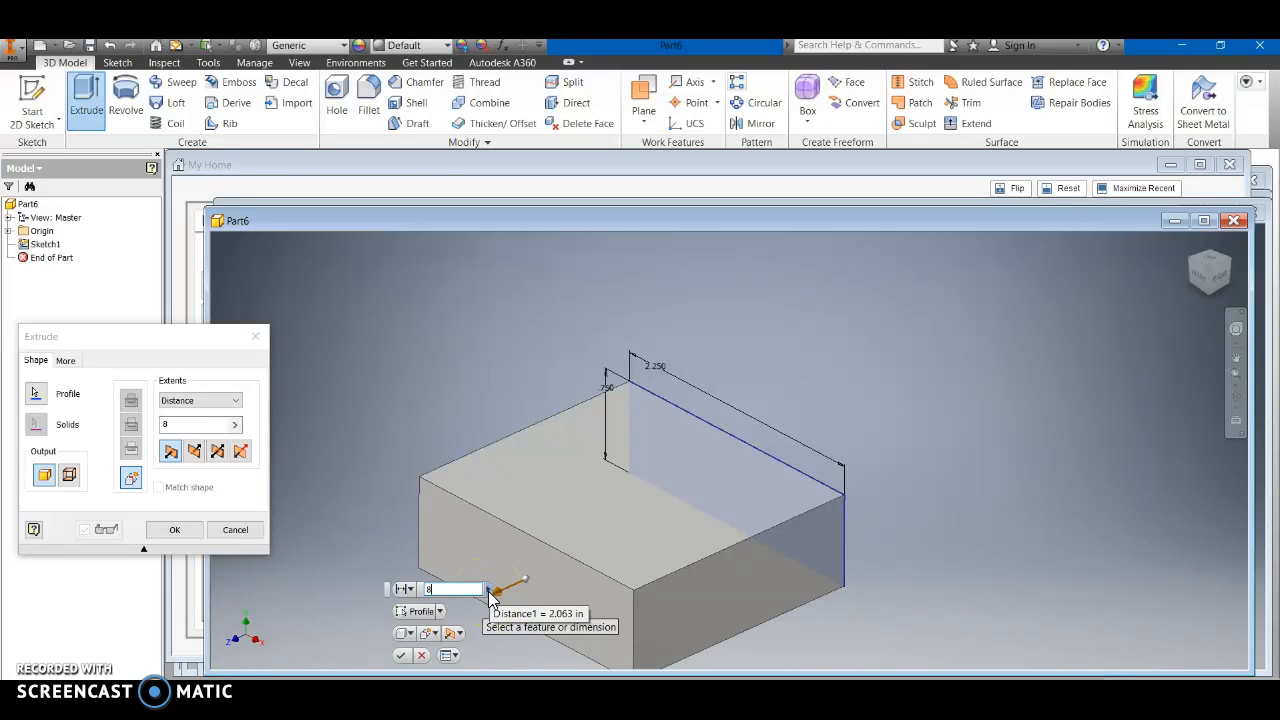
pyautogui.press('Return')
pyautogui.click(726, 594)
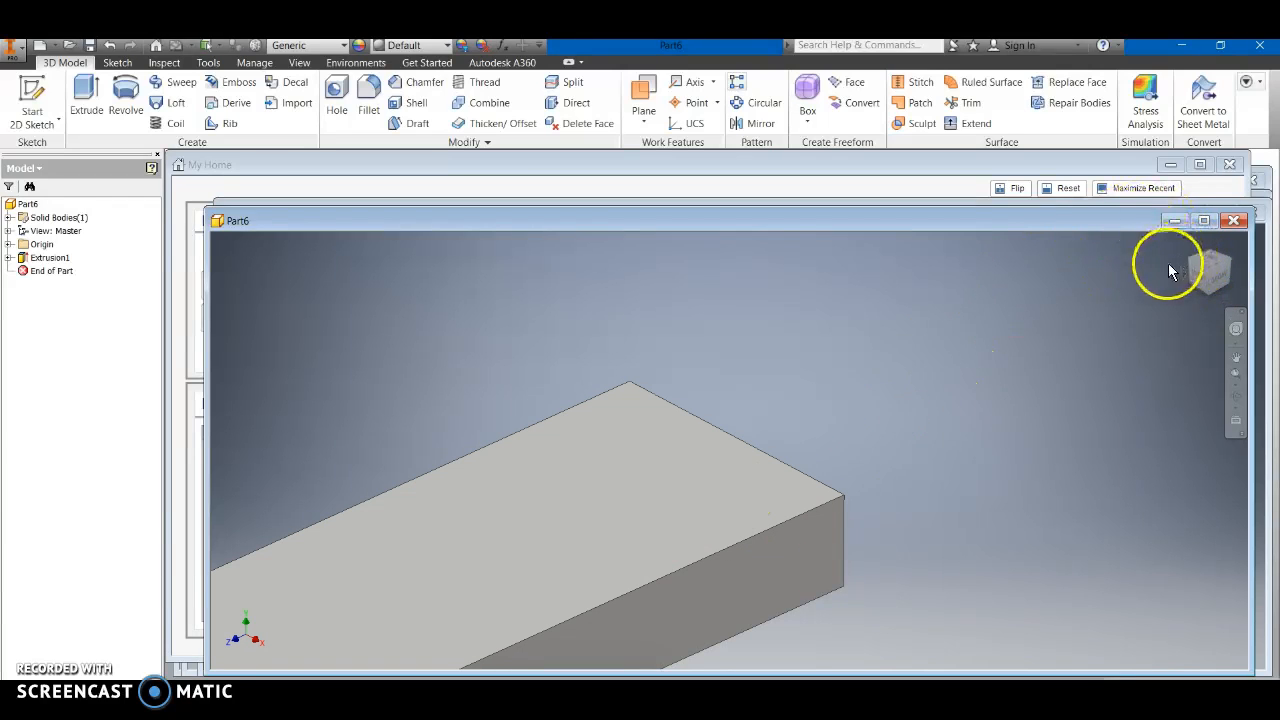
# Examine the extruded block from several sides, including its underside, and return to the home view.
pyautogui.click(1192, 244)
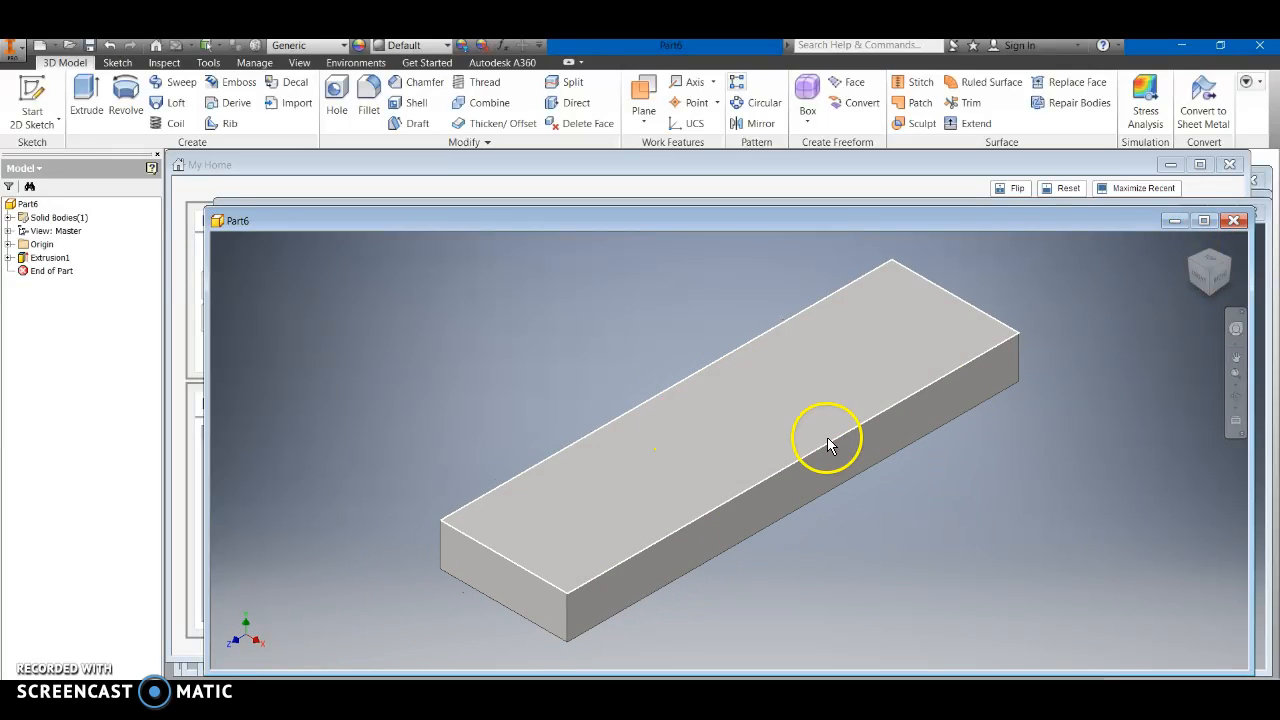
pyautogui.moveTo(1233, 273)
pyautogui.moveTo(1226, 282); pyautogui.dragTo(975, 440)
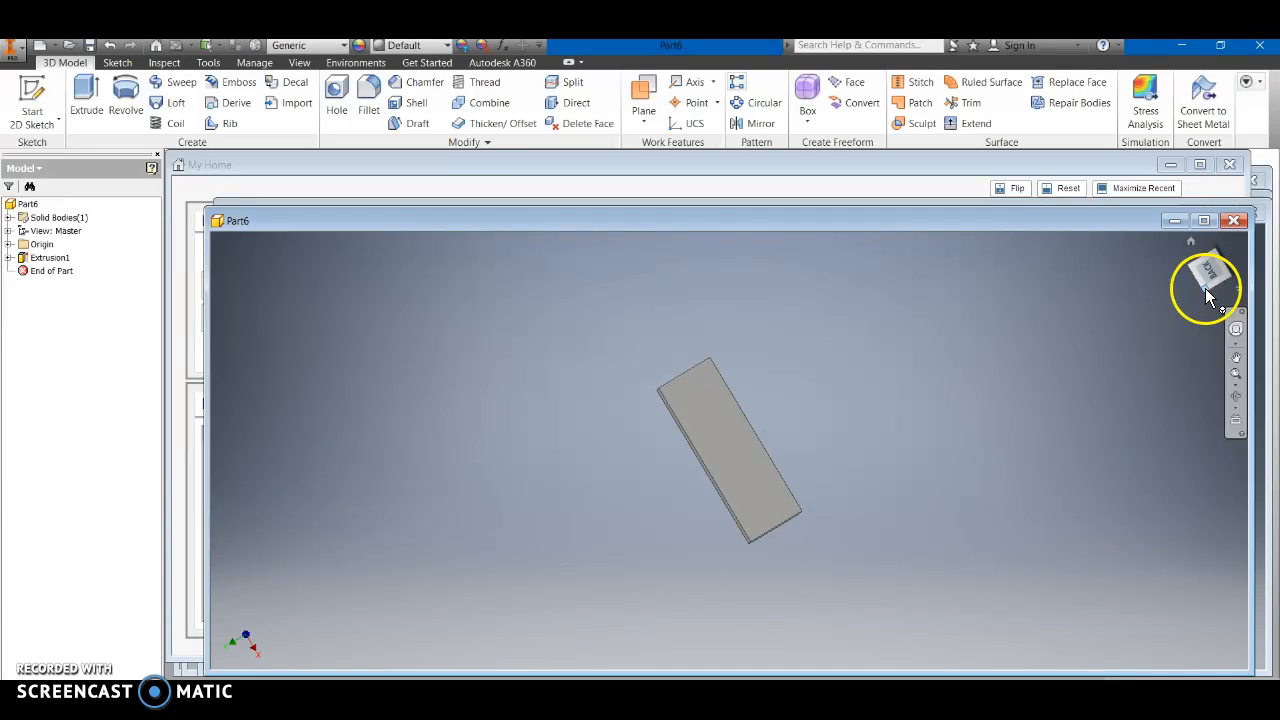
pyautogui.click(1207, 293)
pyautogui.click(1199, 286)
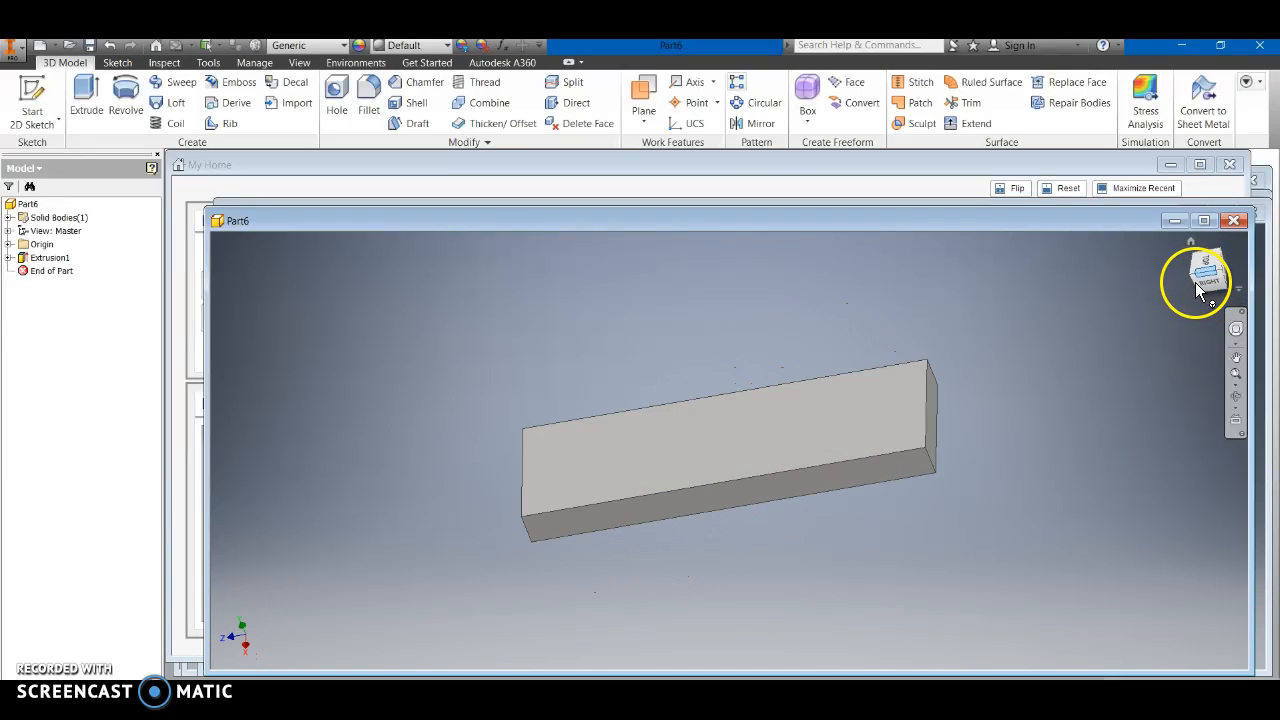
pyautogui.click(1209, 284)
pyautogui.click(1199, 283)
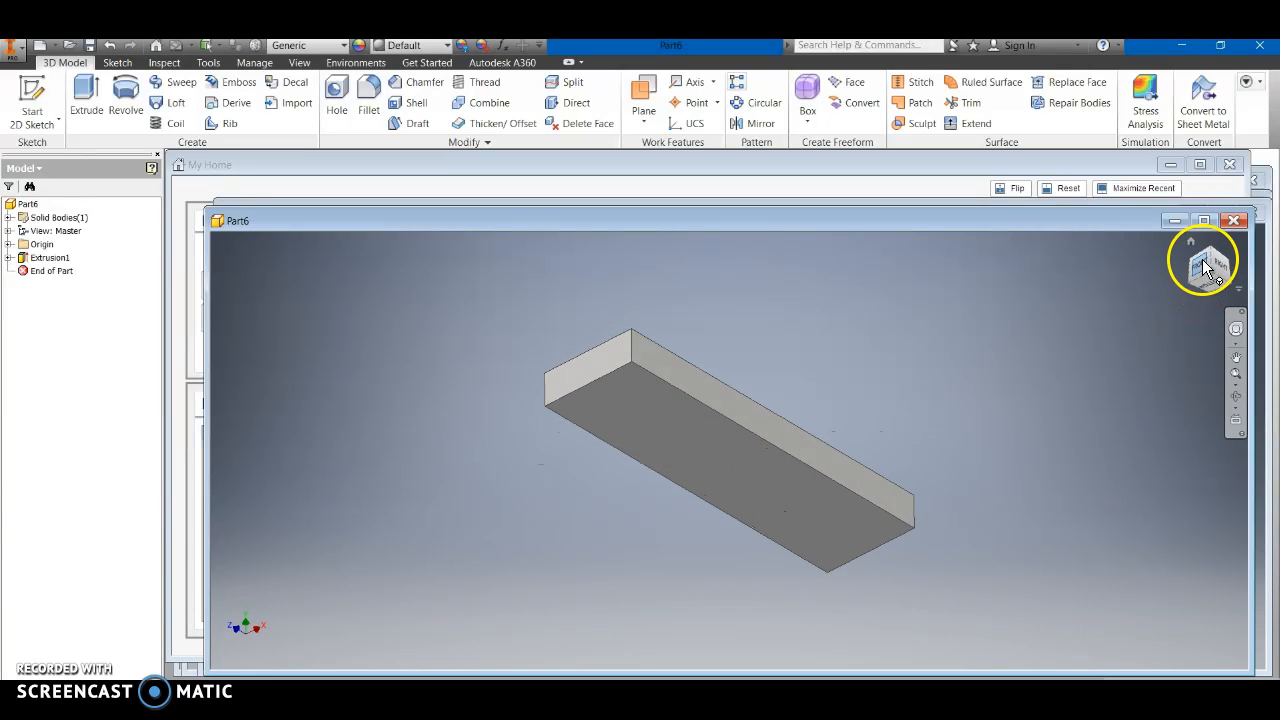
pyautogui.click(1205, 268)
pyautogui.click(1191, 244)
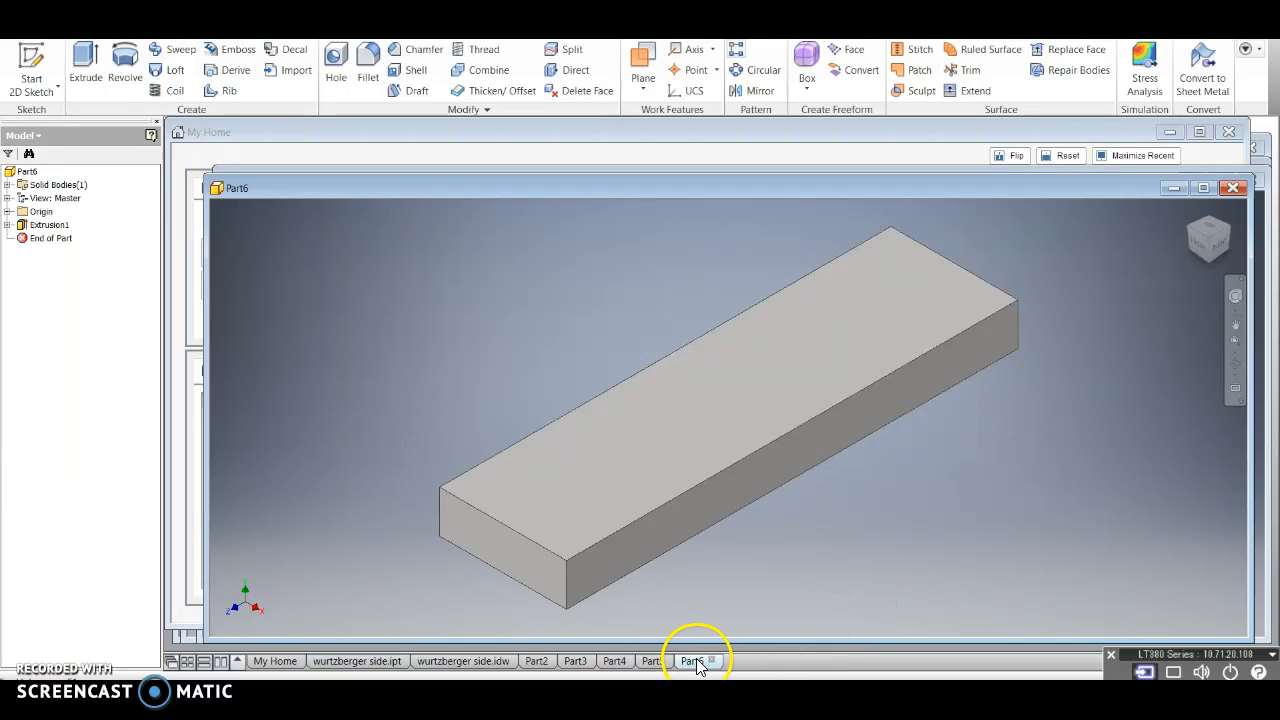
# Begin saving the part under a new name, with the ClassMS (K:) network drive as the save location.
pyautogui.moveTo(698, 667)
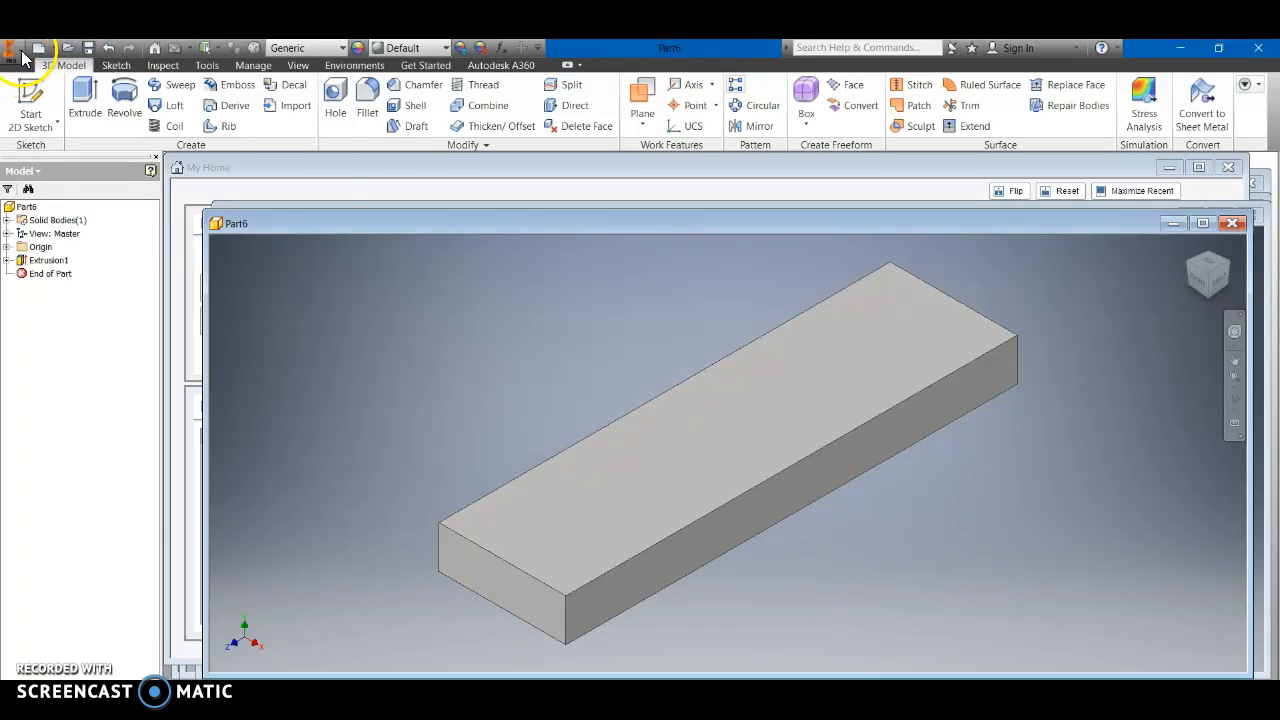
pyautogui.click(12, 50)
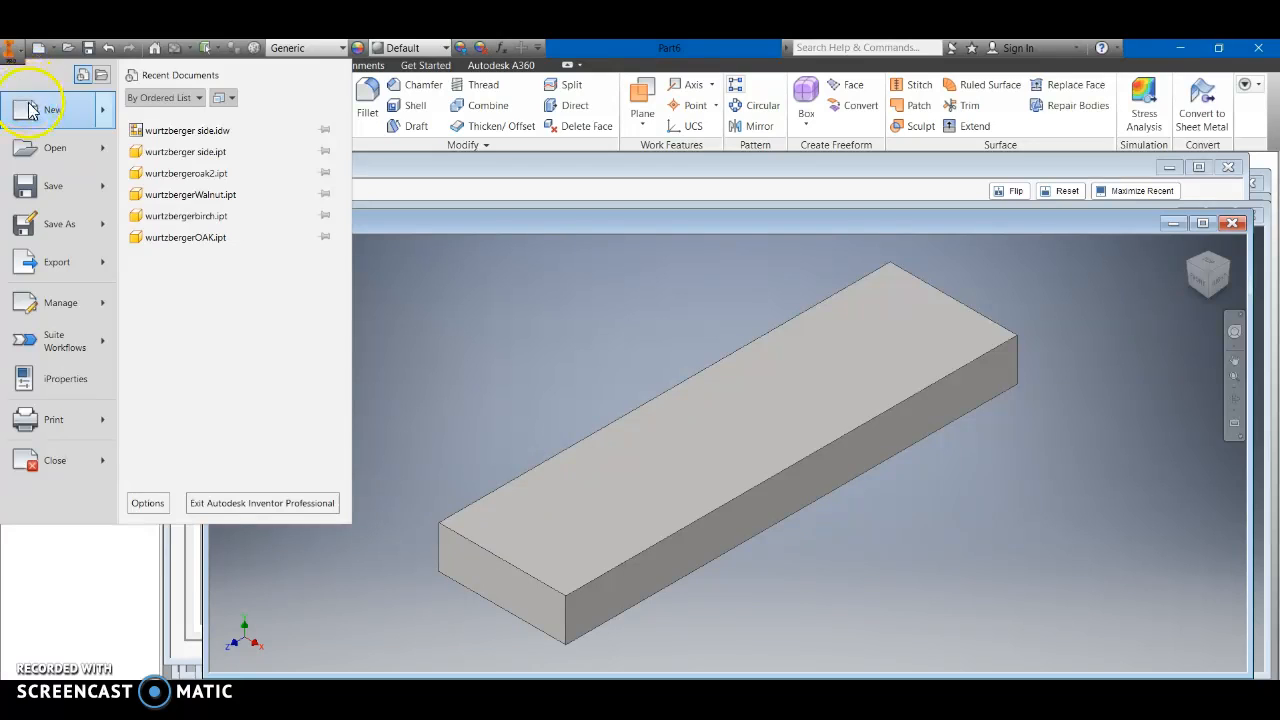
pyautogui.moveTo(60, 224)
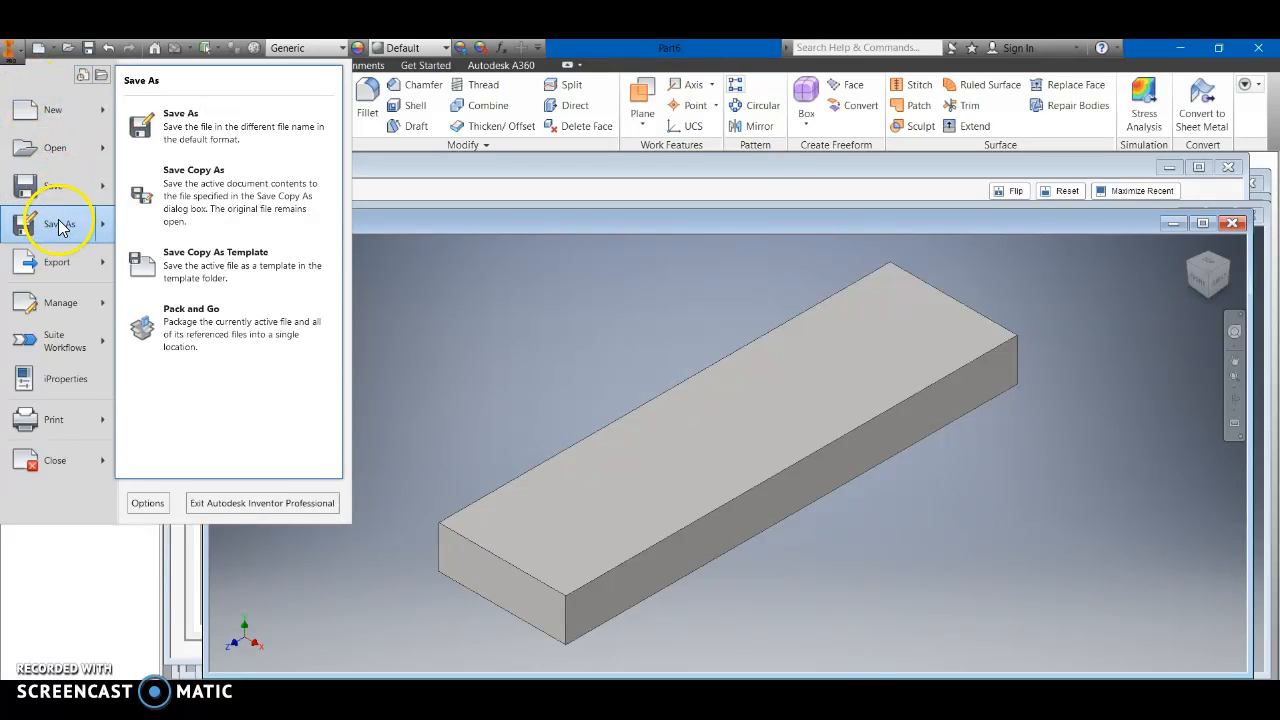
pyautogui.click(200, 142)
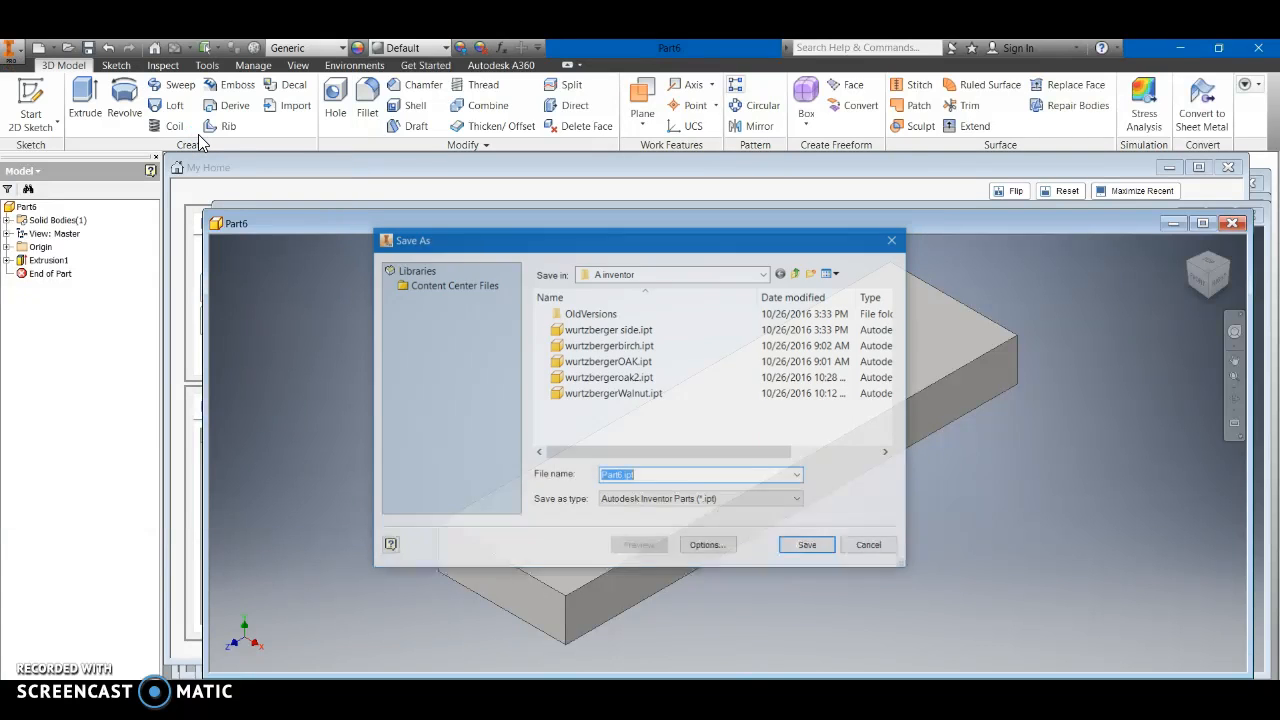
pyautogui.click(764, 274)
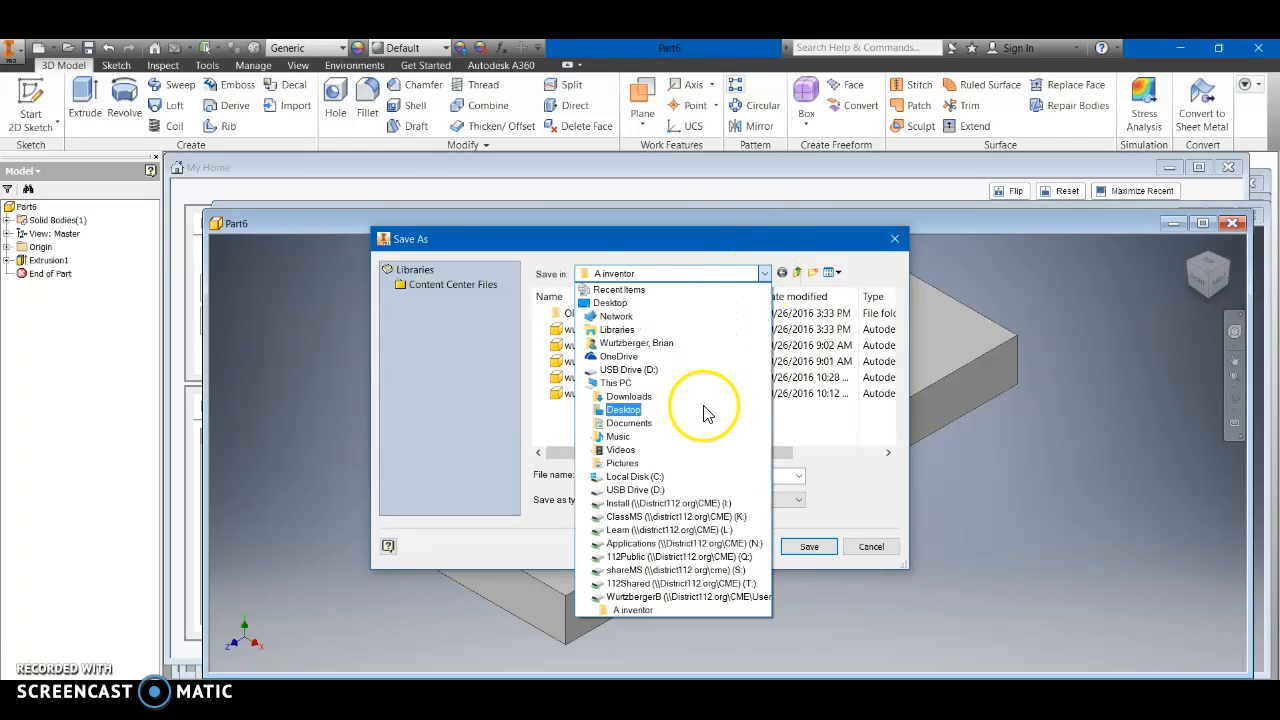
pyautogui.click(713, 519)
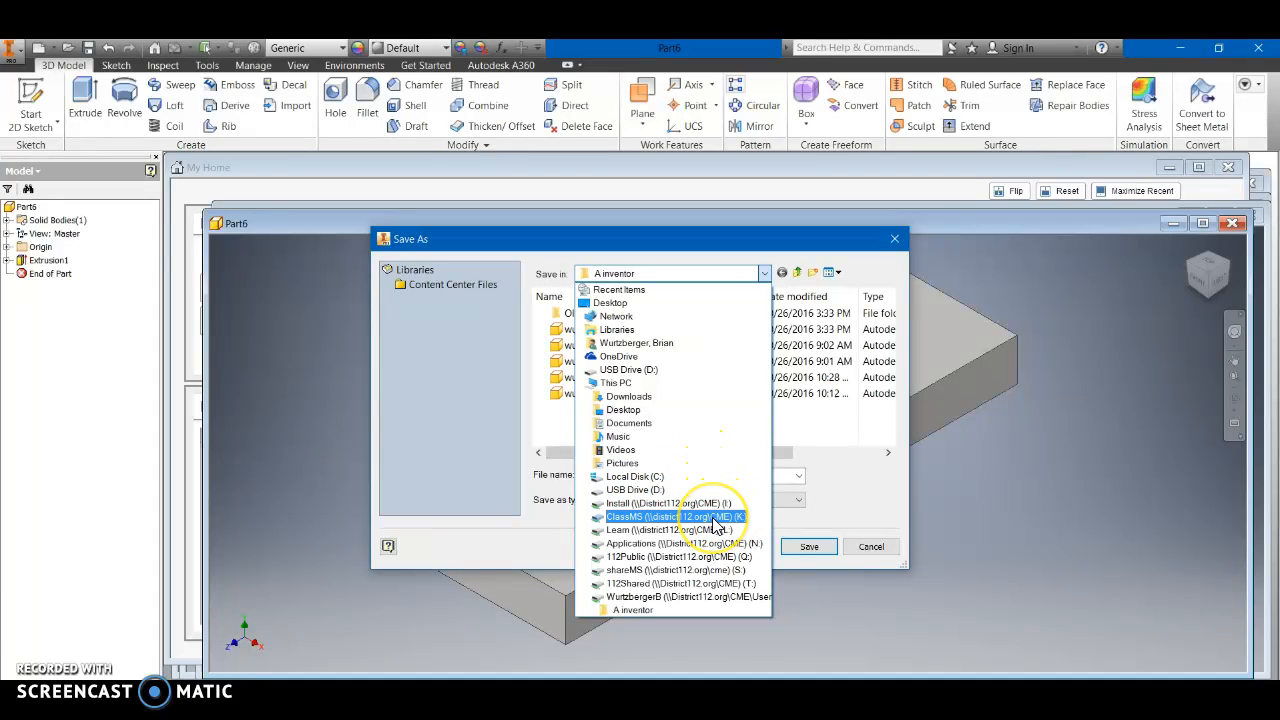